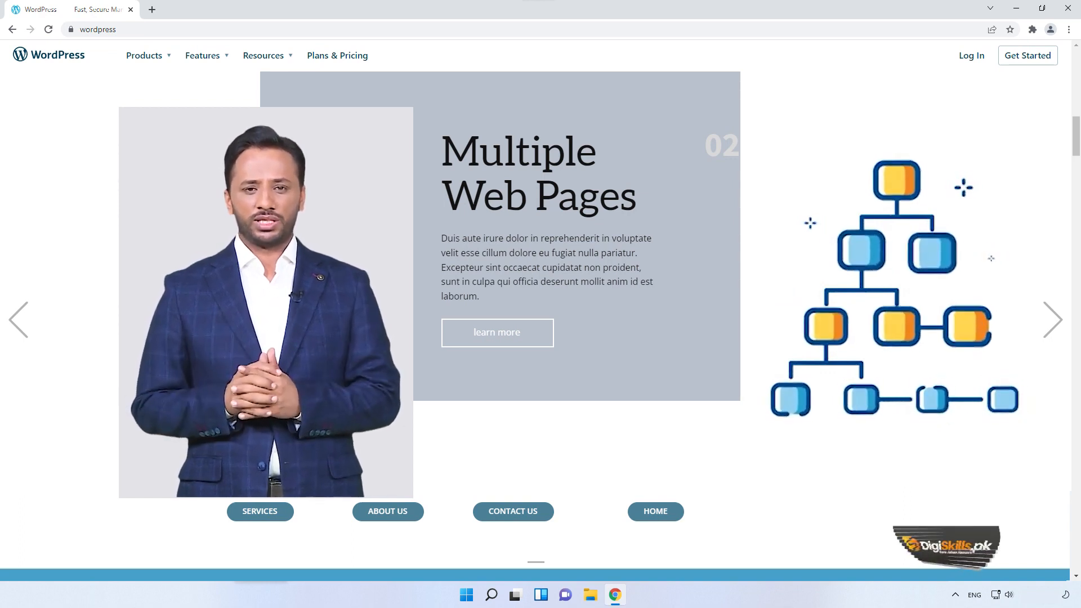
scroll(536, 326, down, 5)
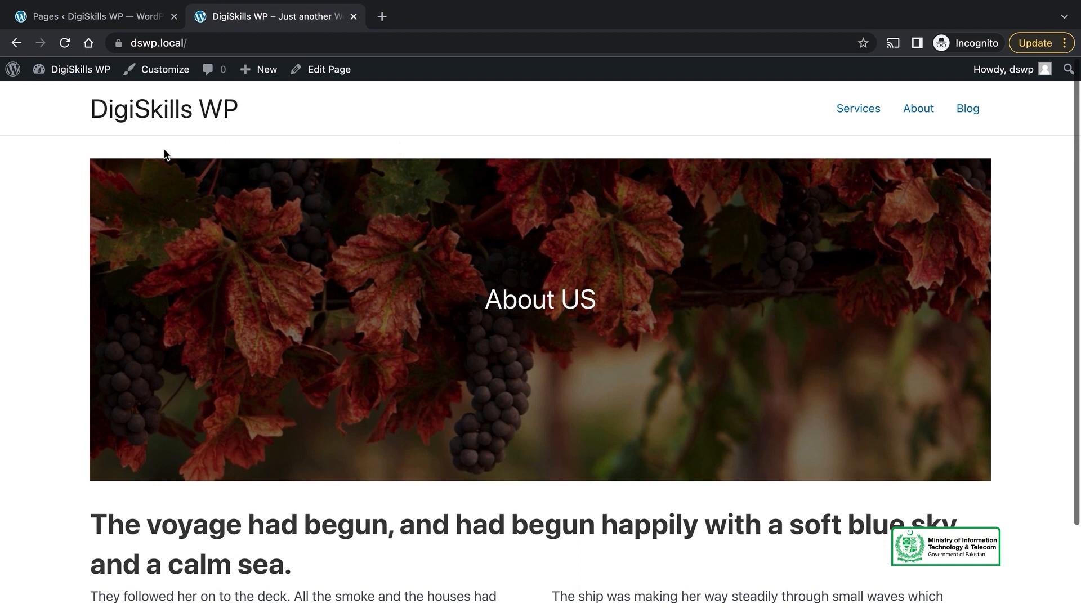
Open the site's admin dashboard at dswp.local/wp-admin/ and go to the list of all pages
click(220, 47)
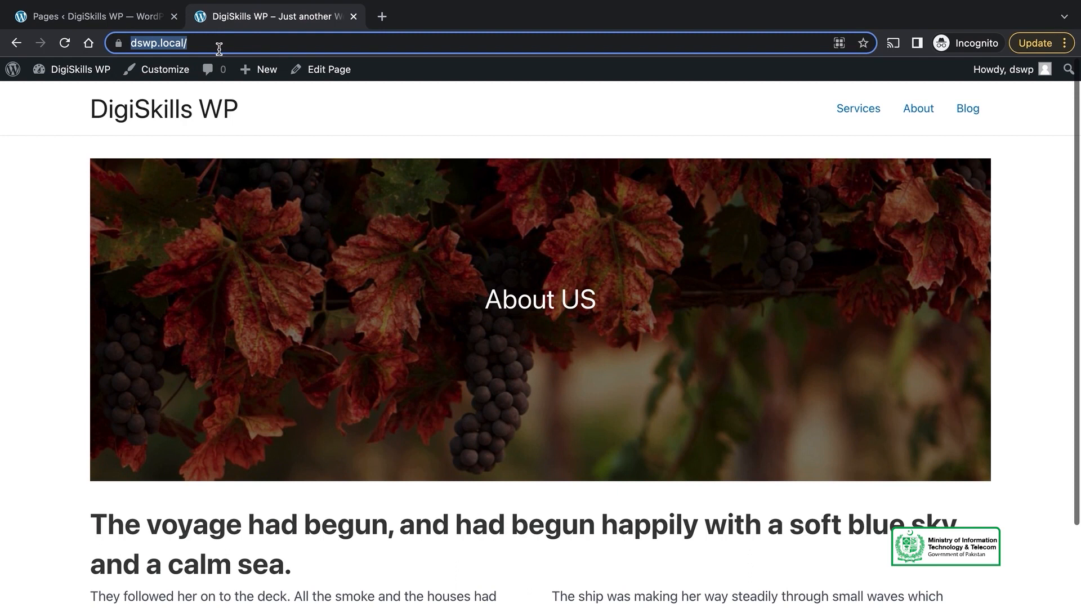
click(219, 46)
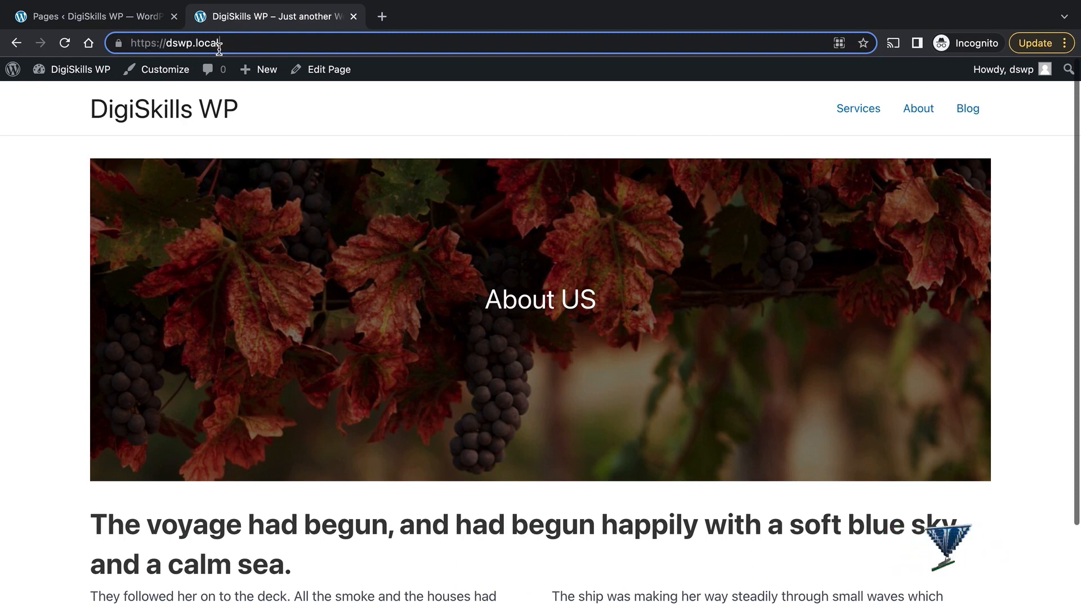
text(w)
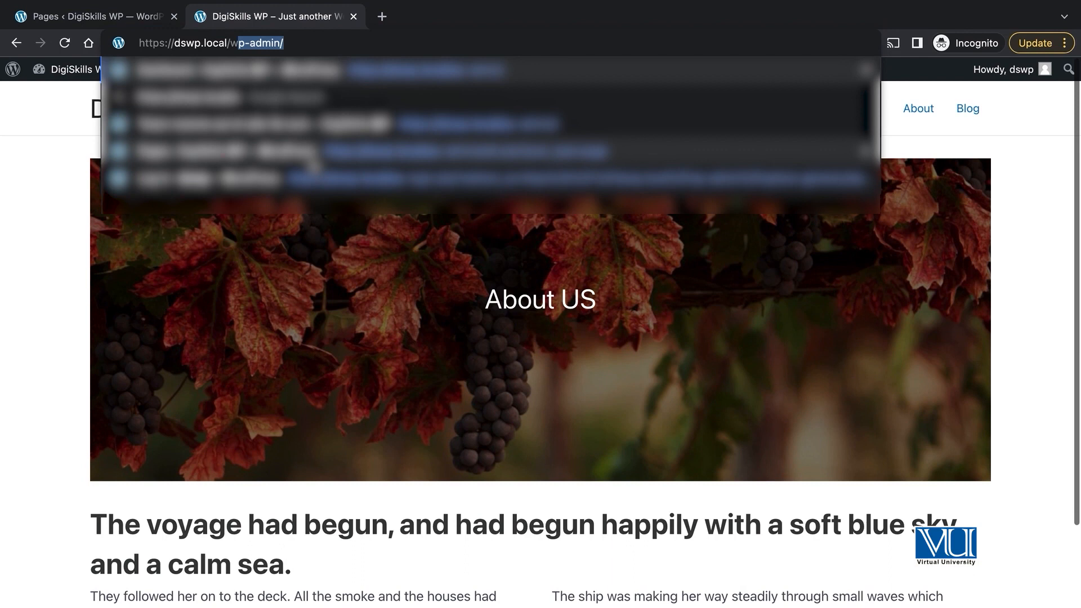
click(300, 41)
key(Return)
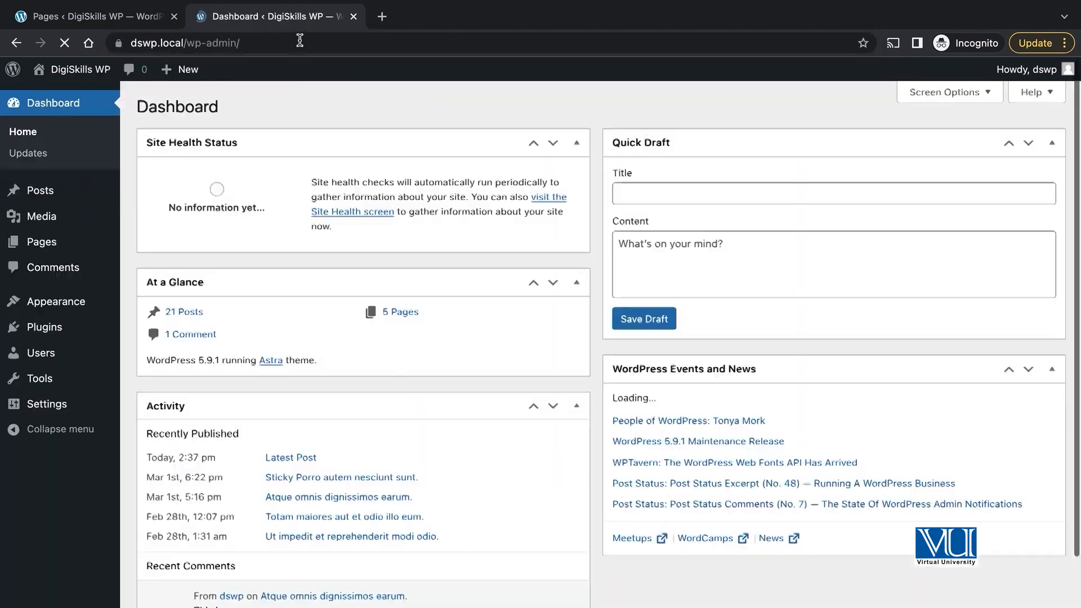
mouse_move(58, 246)
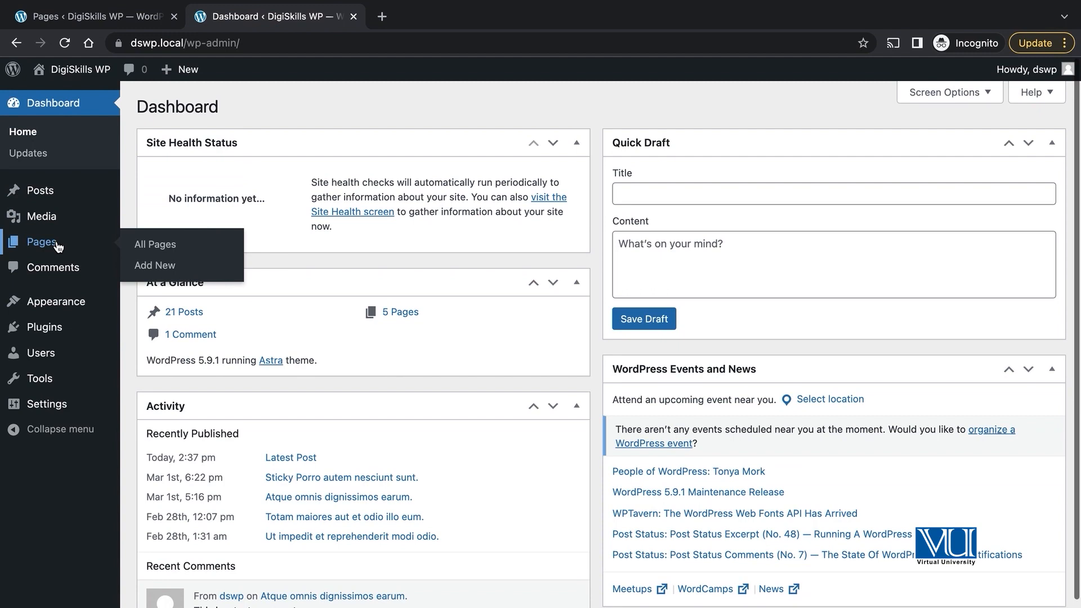
click(150, 248)
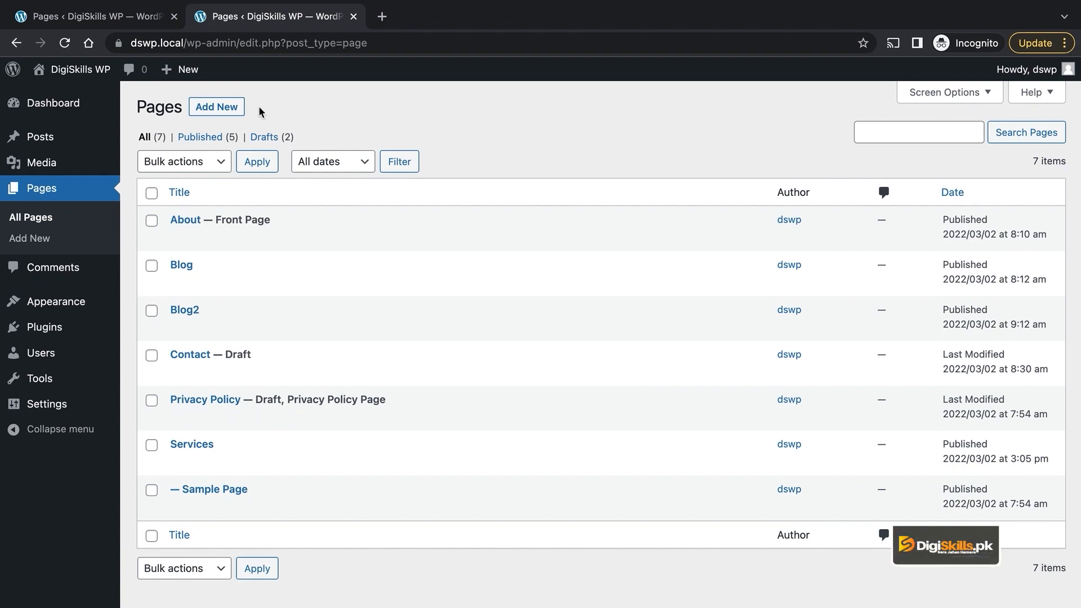
Create a new page titled "Contact Us" with the paragraph "This content of contact us page"
scroll(259, 106, up, 5)
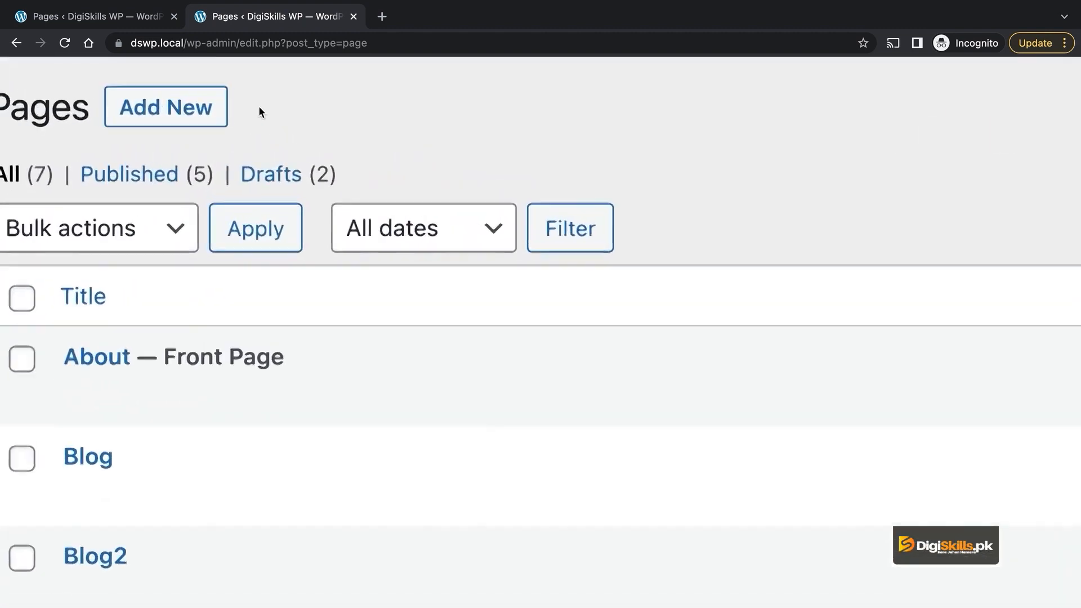
click(172, 110)
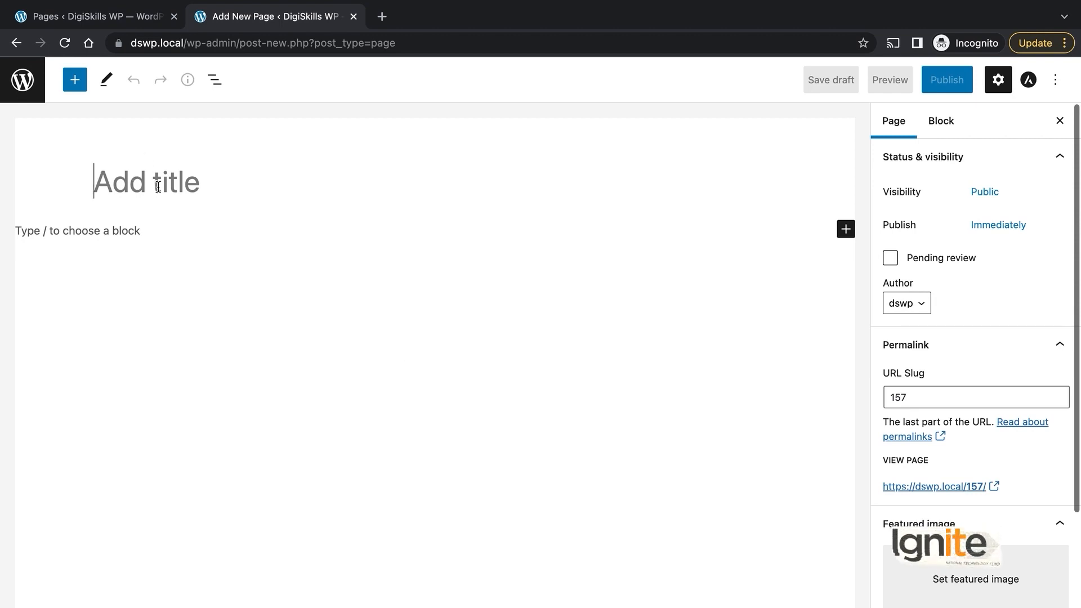
text(C)
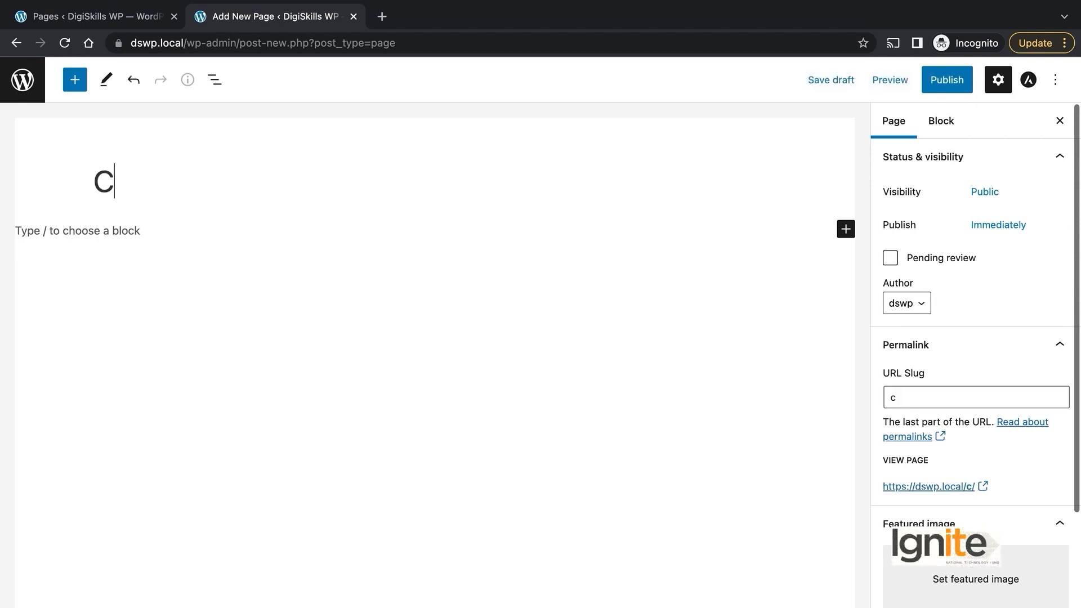
text(ontact )
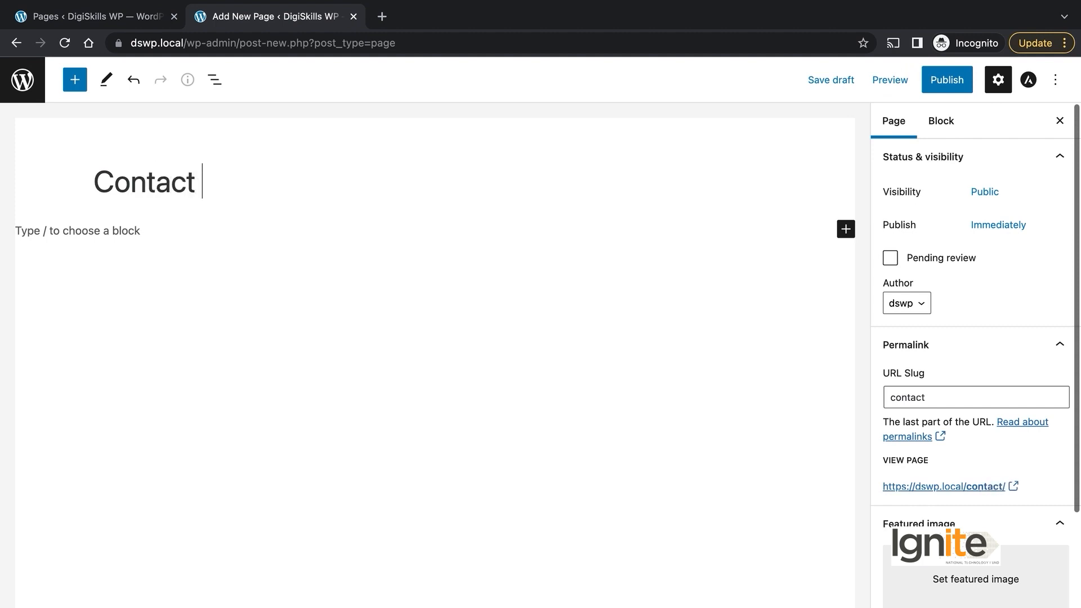
text(Us)
key(Return)
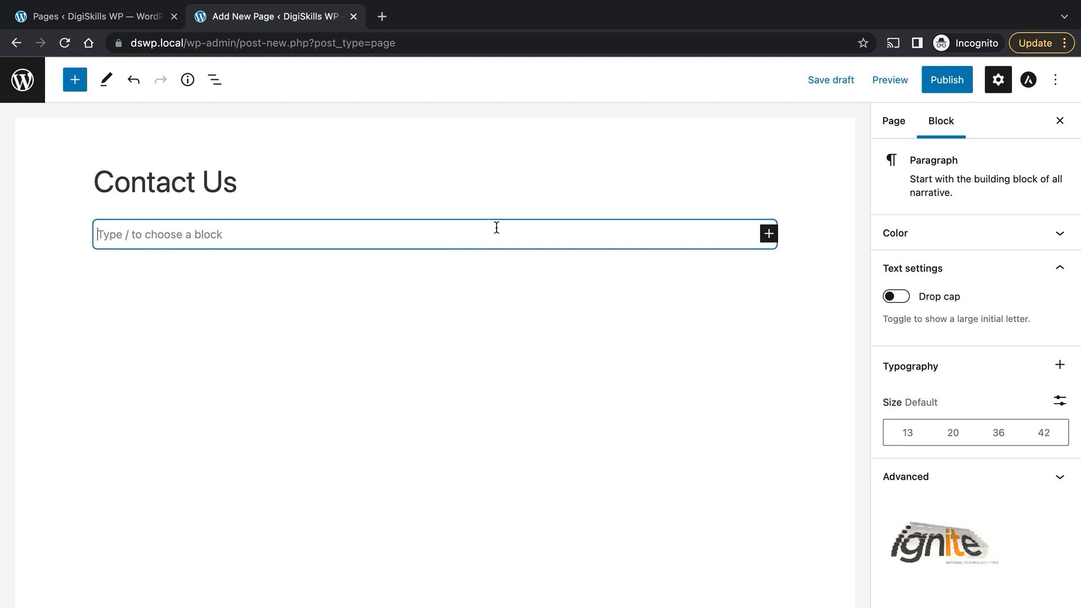
text(This content of contact us page)
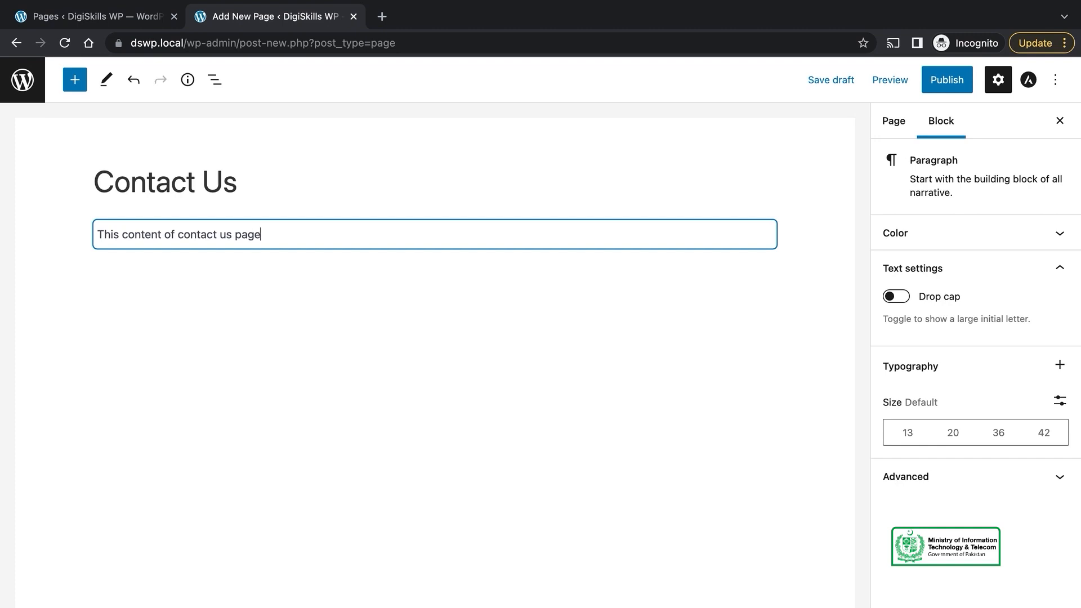
Publish the Contact Us page and open its live version in a new tab
click(959, 83)
click(930, 79)
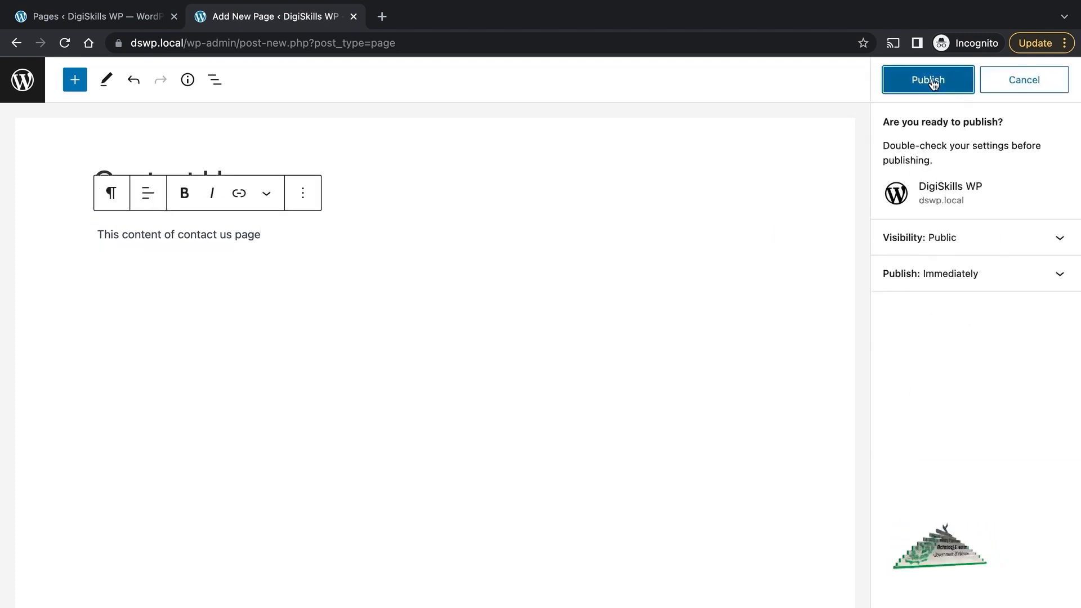
super+click(175, 607)
click(442, 23)
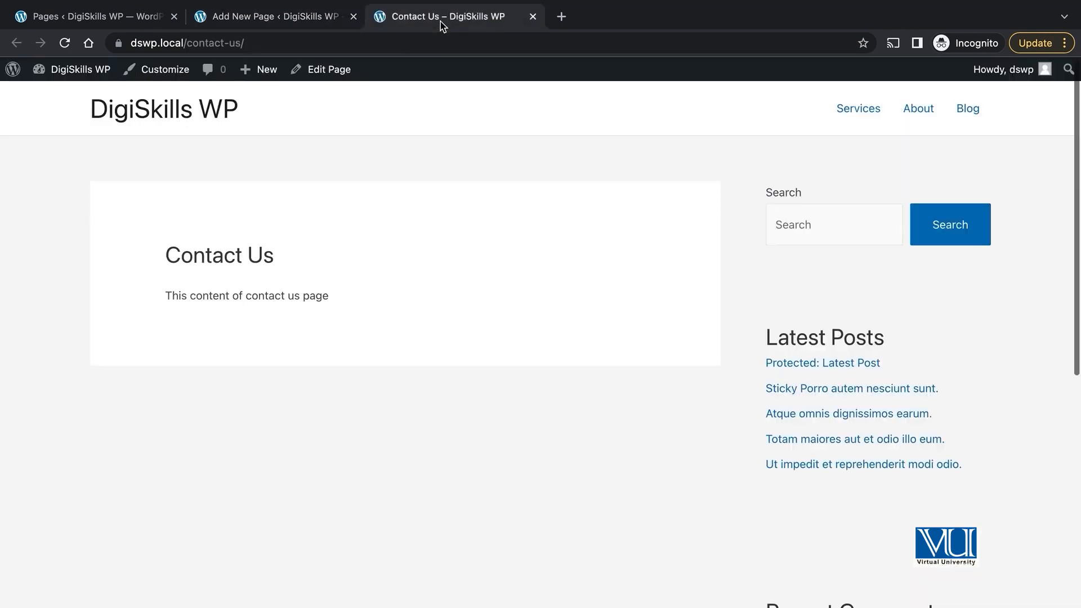
Look over the live Contact Us page and its sidebar, and go to the site's home page
scroll(668, 228, down, 10)
scroll(668, 228, up, 10)
click(202, 123)
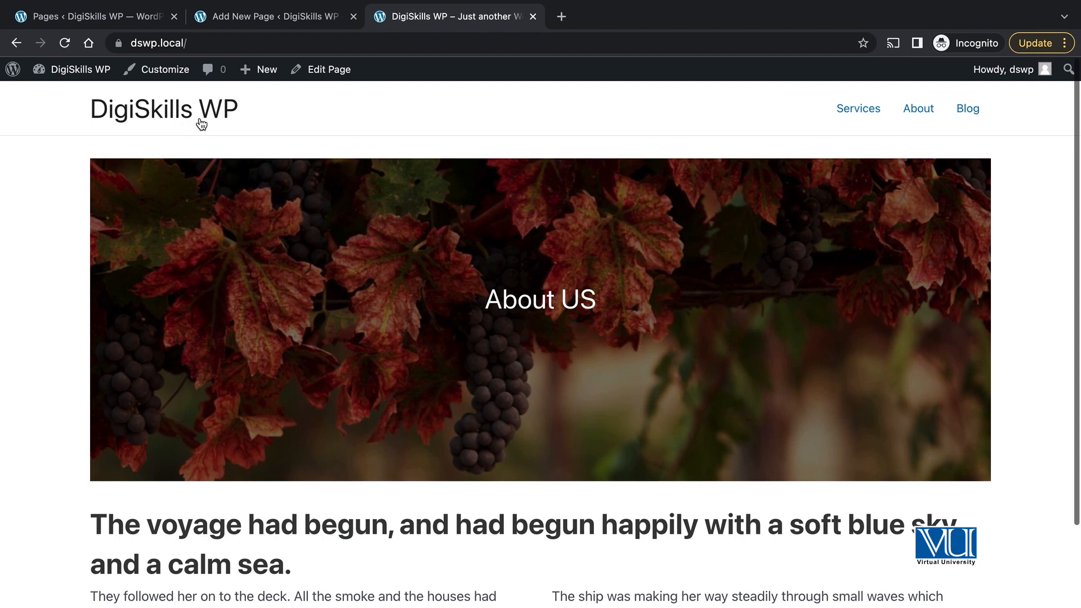
Return to the Contact Us page editor, dismiss the post-publish panel, and compare the block settings with the Astra Settings
click(270, 16)
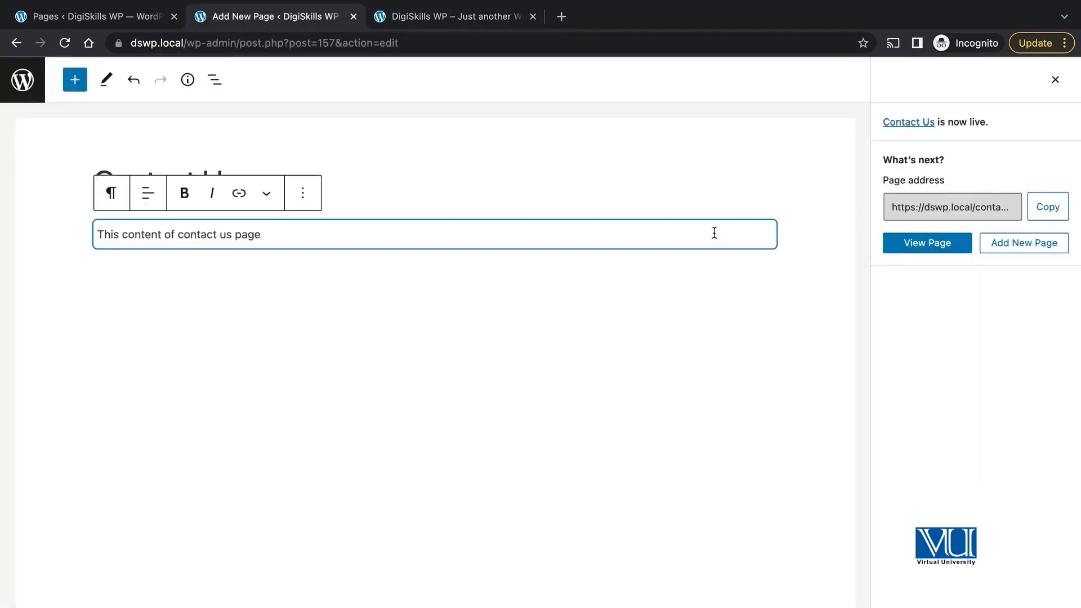
click(1059, 84)
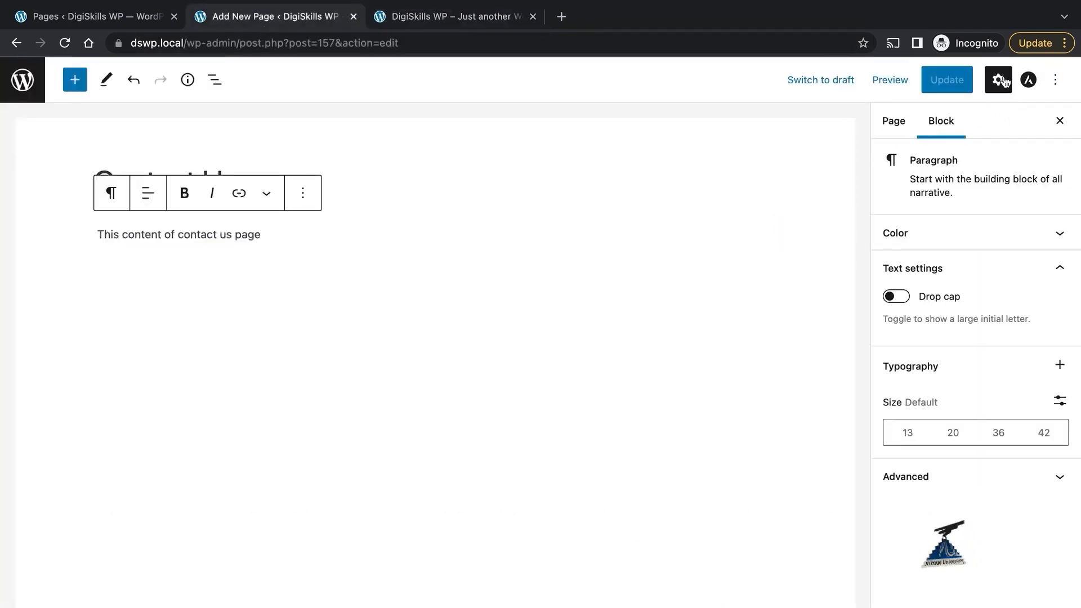
click(998, 79)
click(1029, 81)
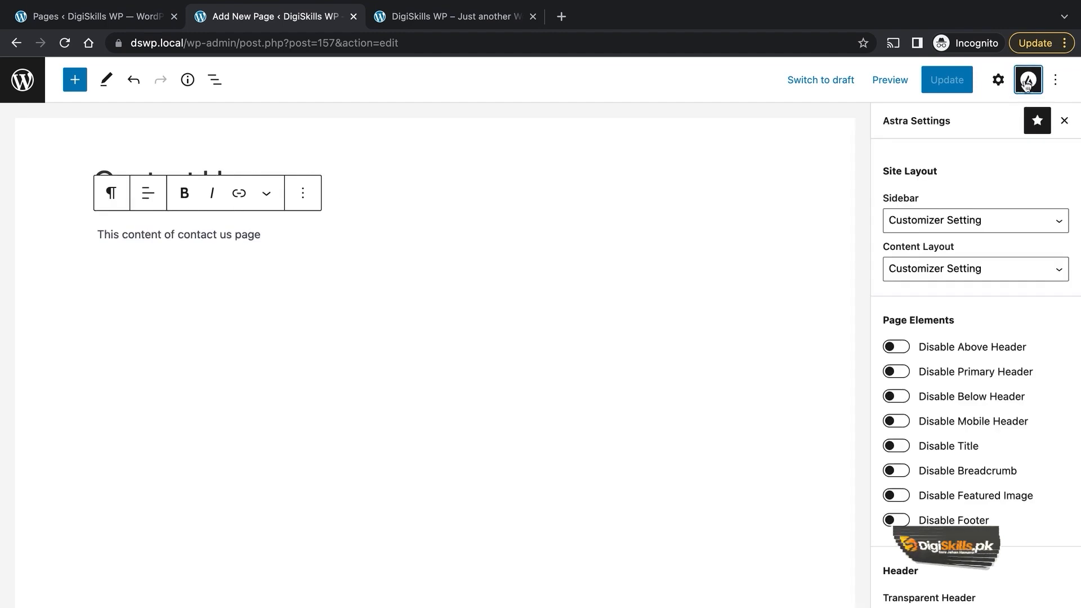
click(998, 80)
click(1029, 80)
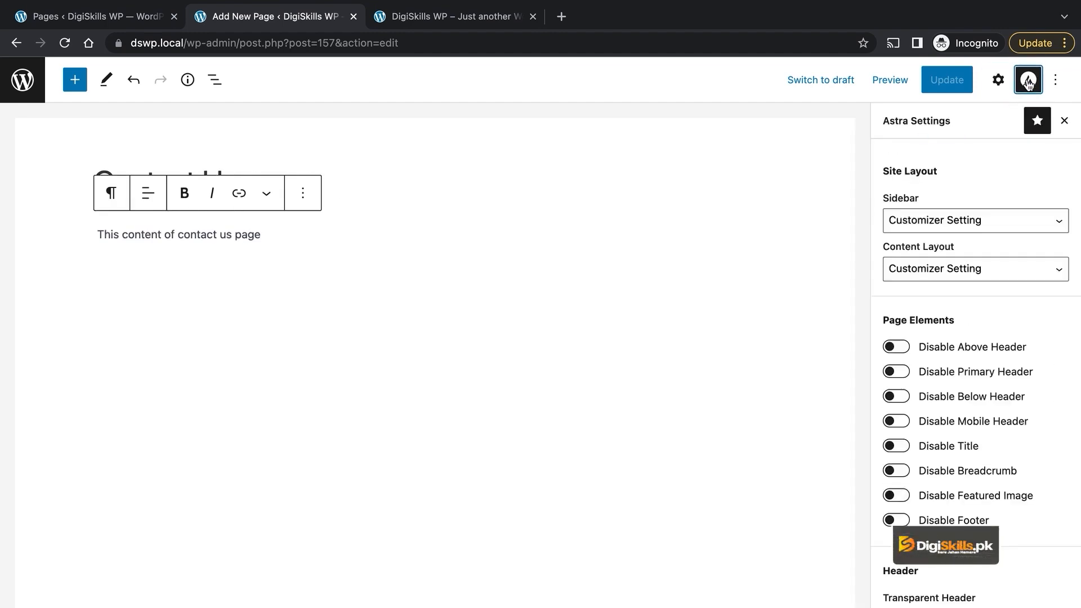
click(999, 80)
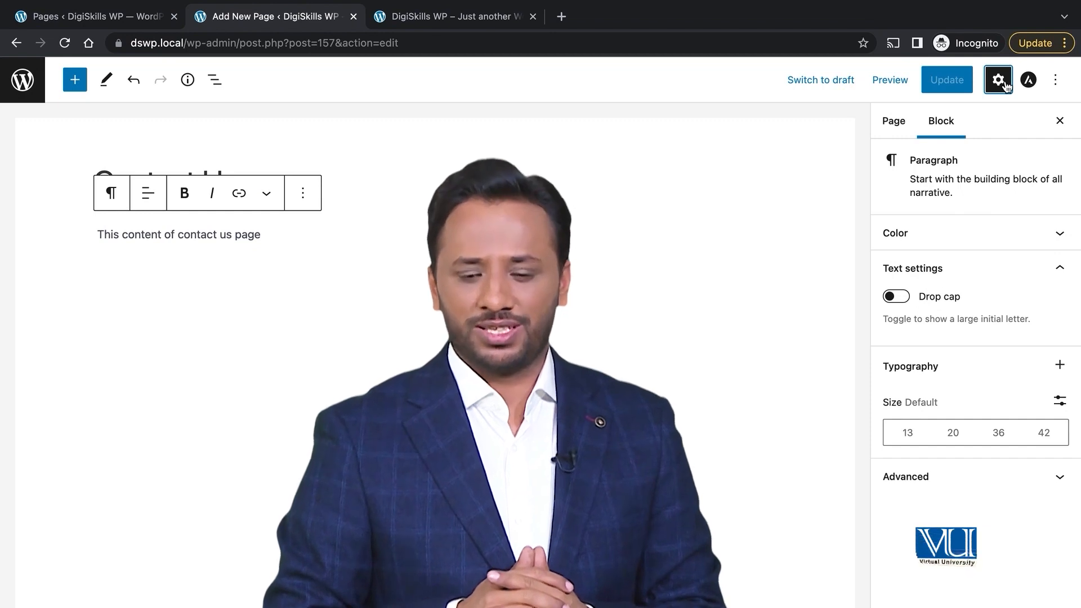
Review the page-level settings of Contact Us, including its permalink and featured image options
click(1001, 86)
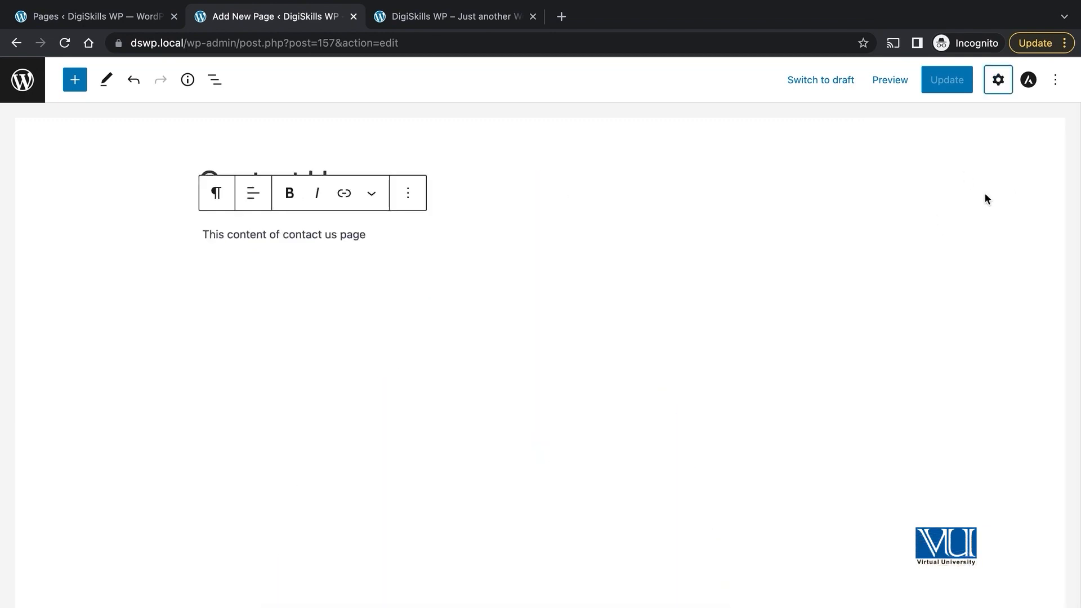
click(1001, 90)
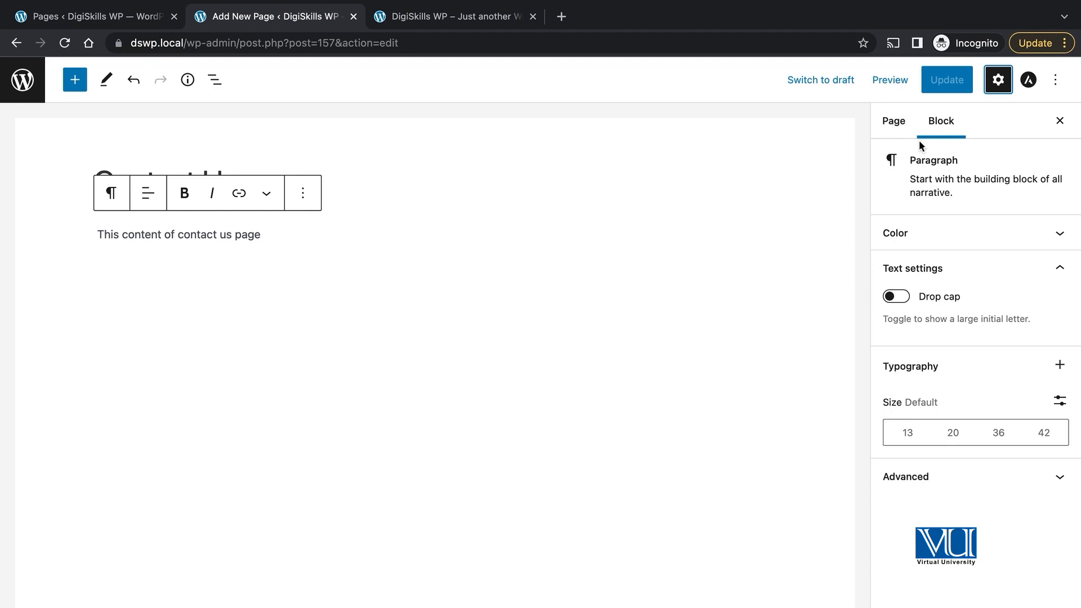
click(894, 126)
scroll(951, 327, down, 2)
scroll(959, 293, up, 3)
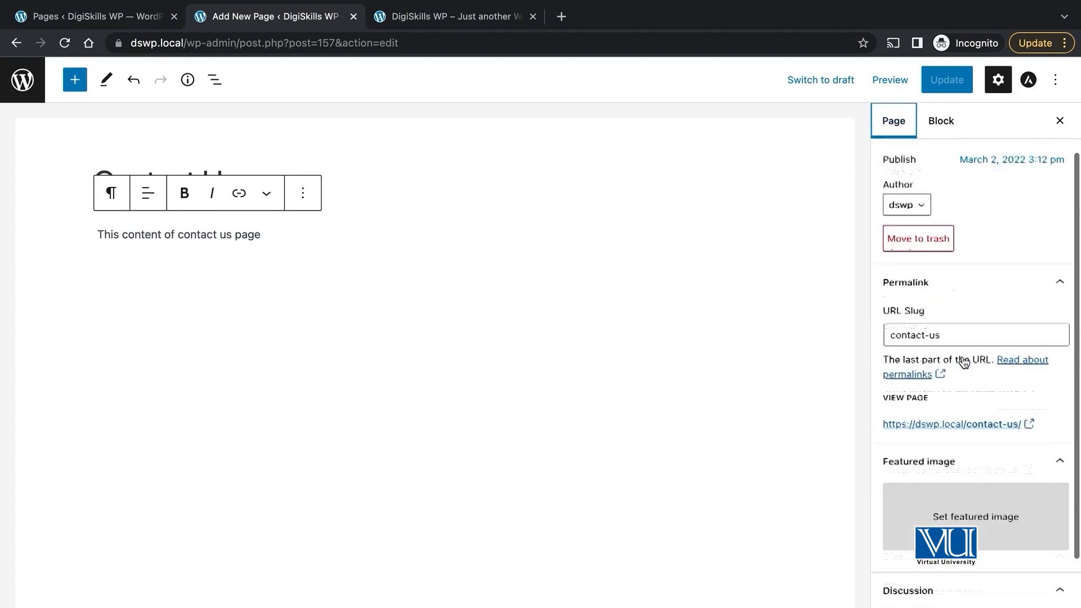
Set the sidebar to No Sidebar in the page's Astra Settings, leave the content layout at Customizer Setting, and update the page
click(1028, 79)
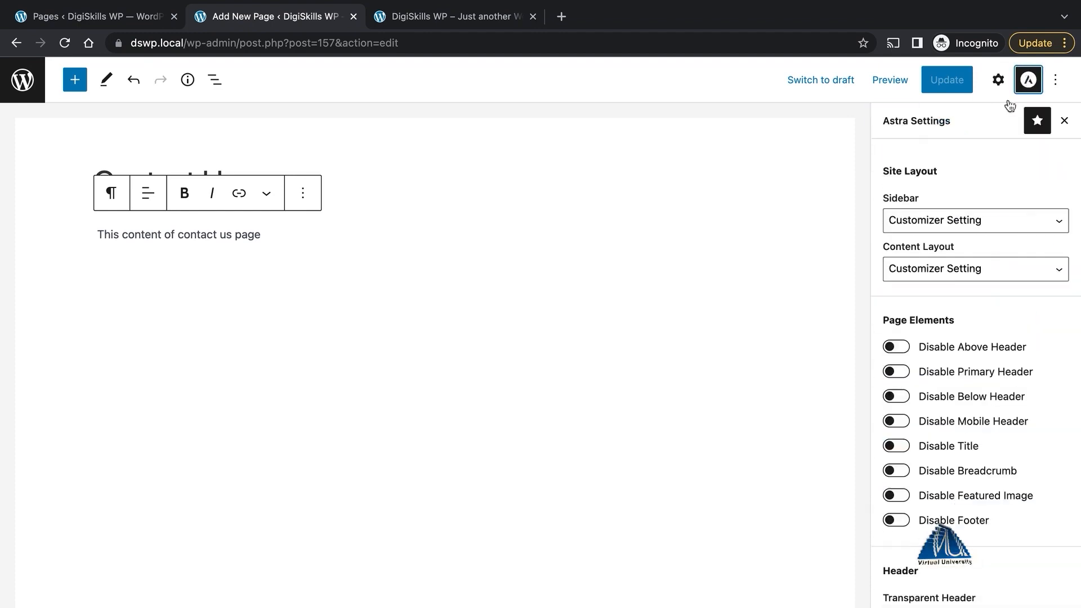
click(958, 225)
click(964, 272)
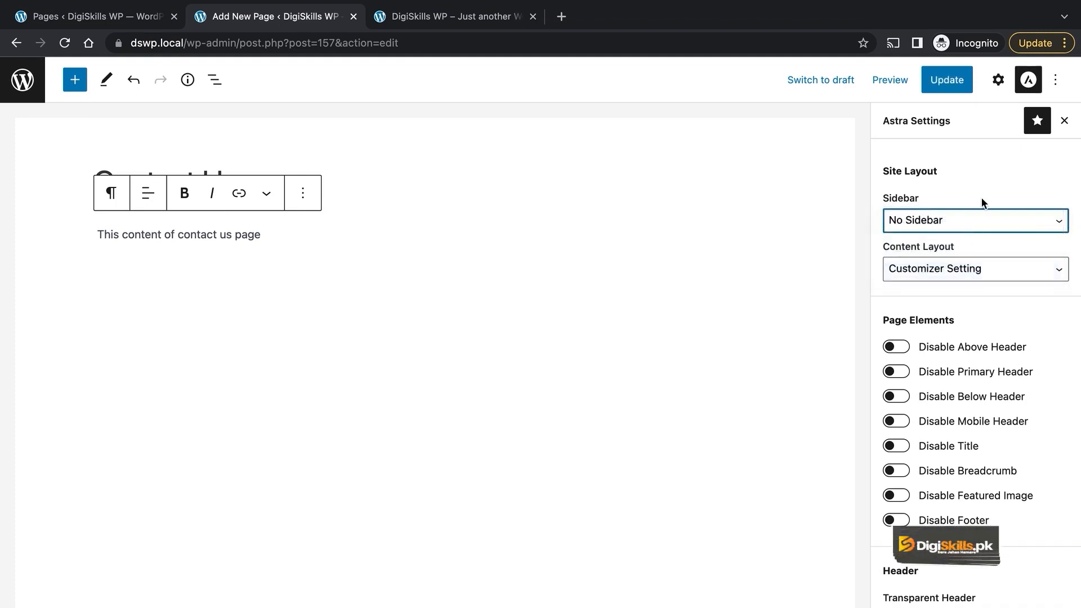
click(987, 272)
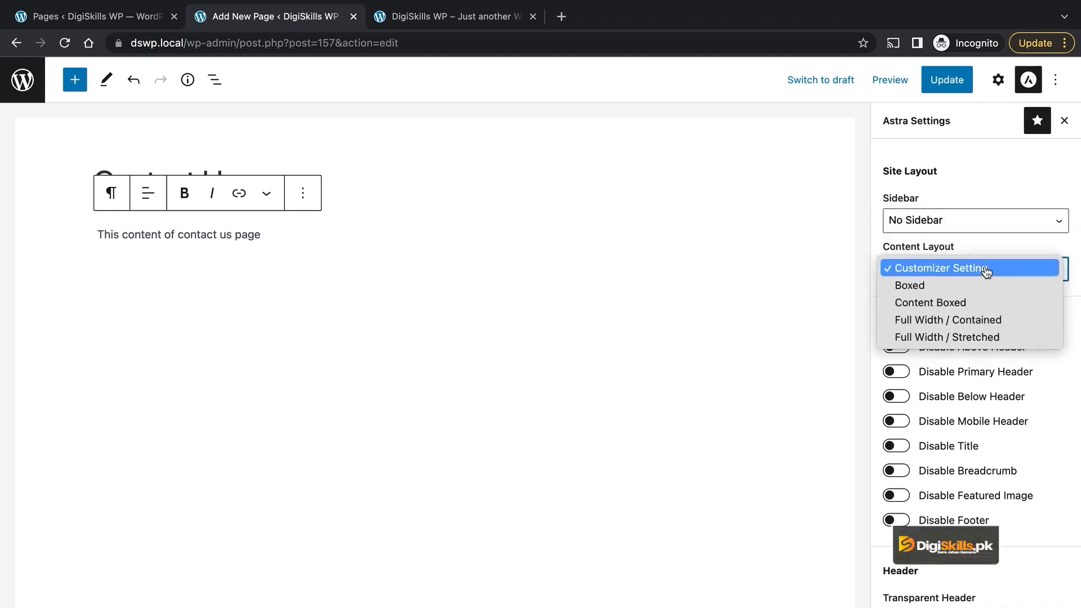
click(987, 270)
click(946, 80)
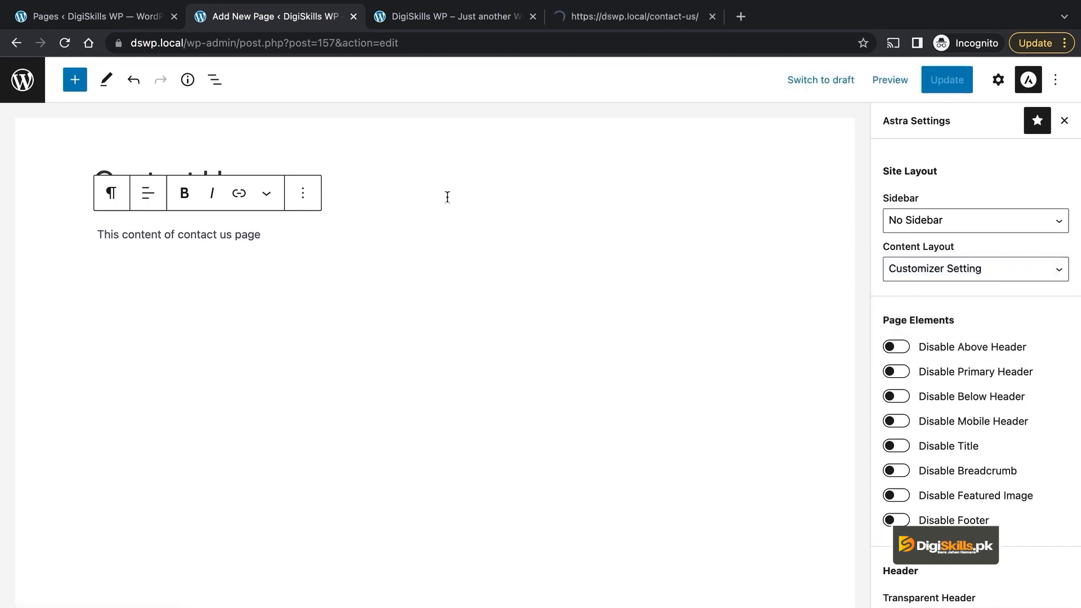
View the updated Contact Us page live and compare it with the site's home page
click(594, 12)
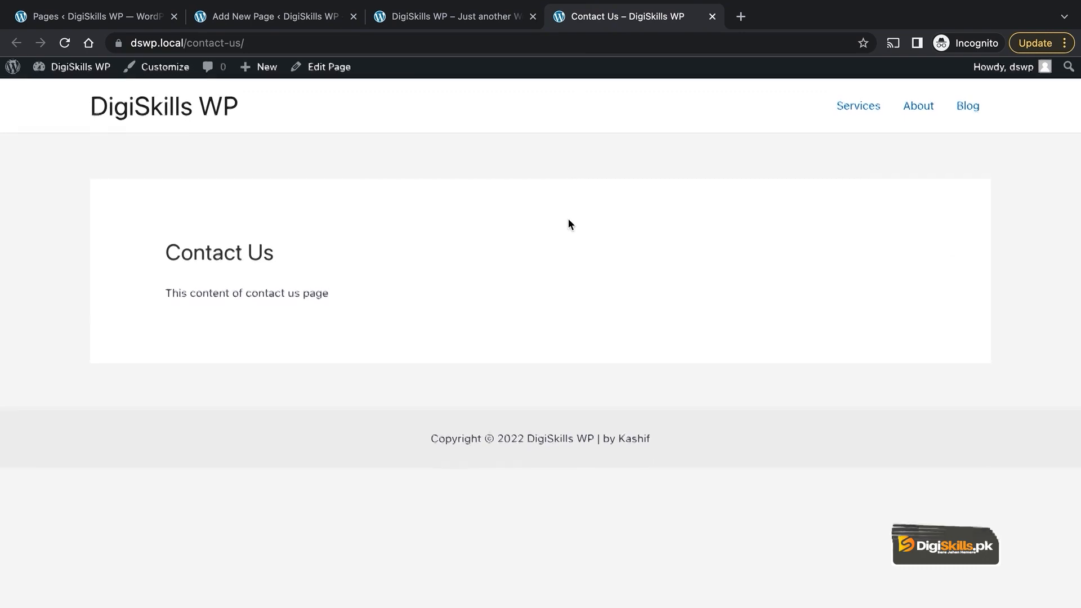
click(430, 21)
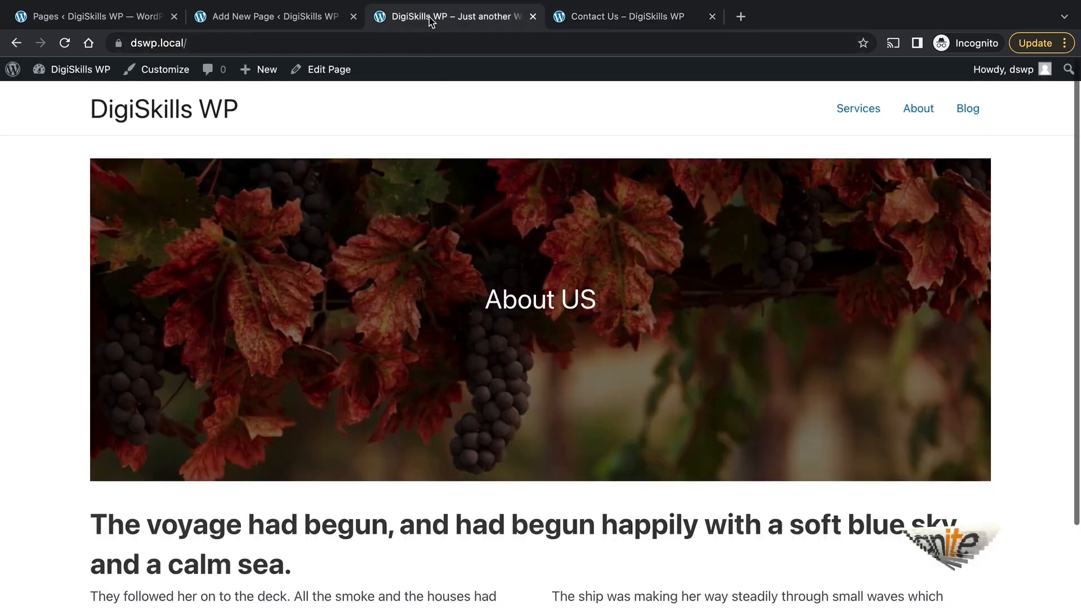
click(551, 17)
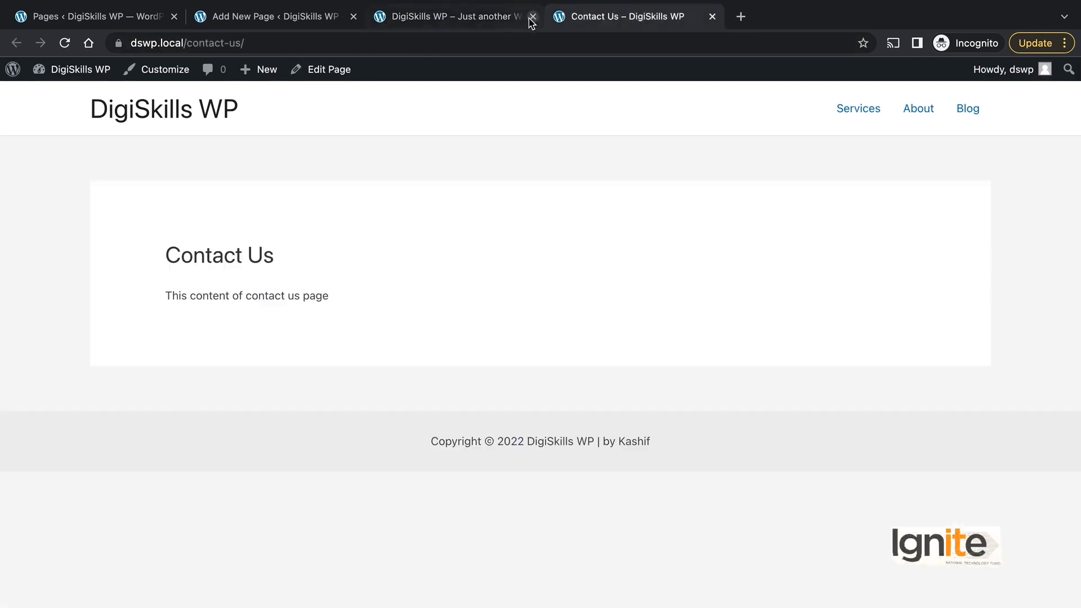
Close the home page and page editor tabs and return to the Pages list in the admin area
click(532, 17)
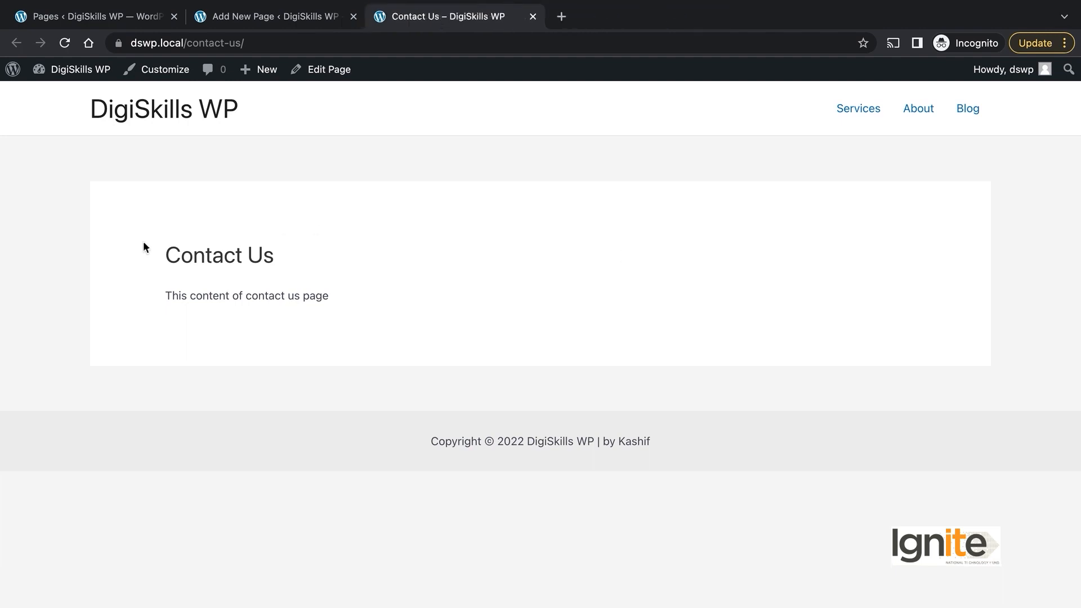
click(264, 21)
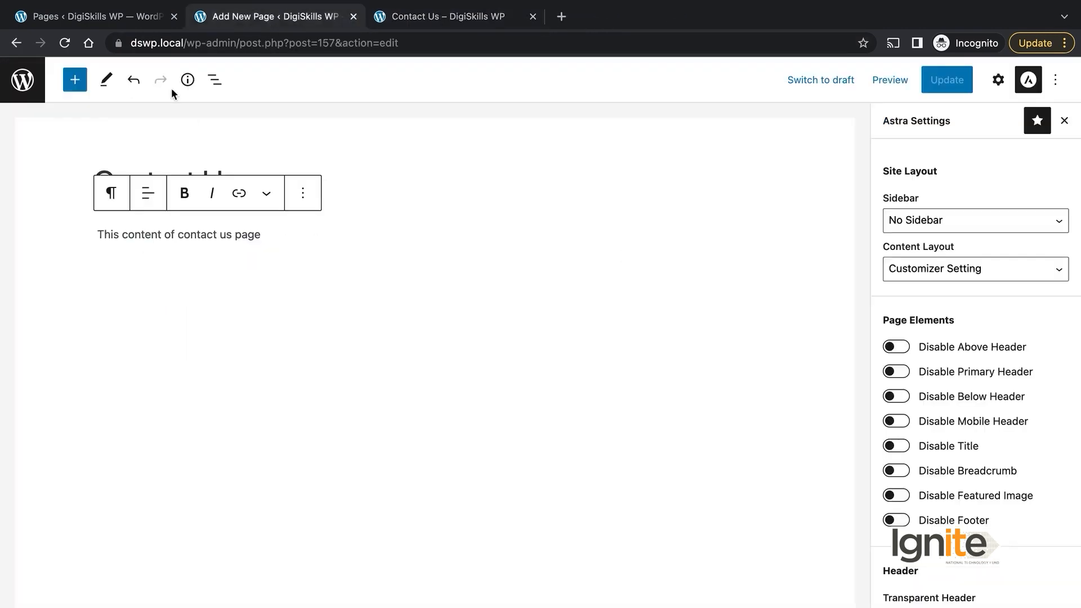
click(354, 17)
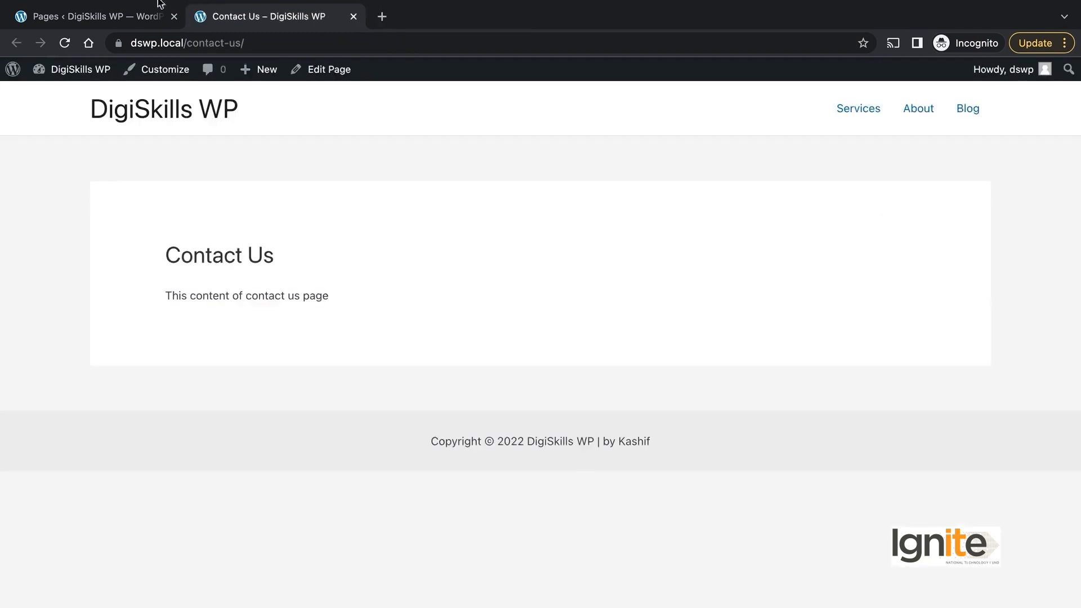
click(126, 15)
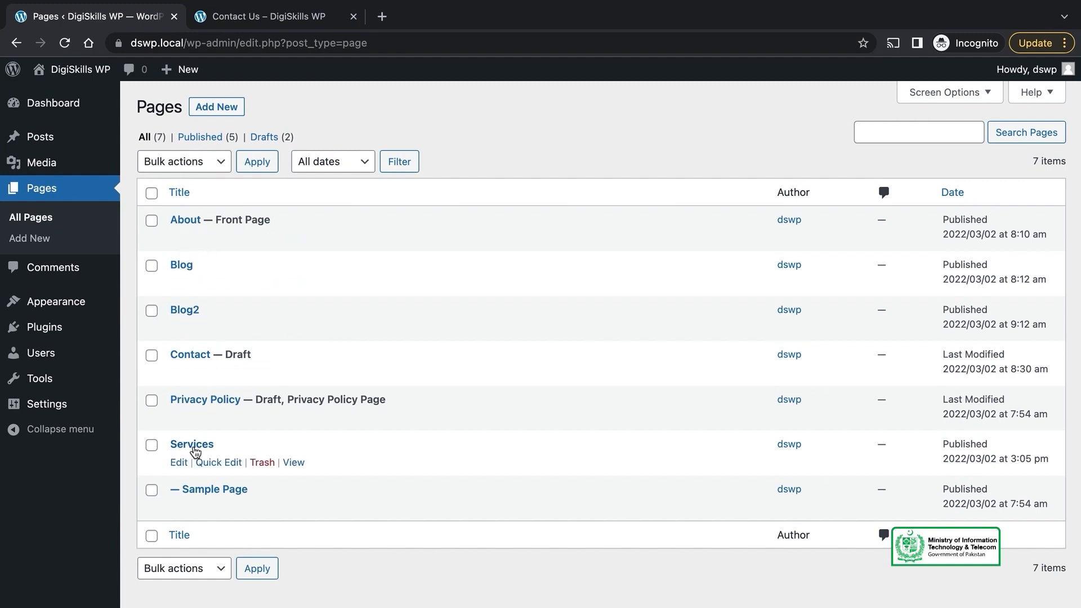
Open the Services page for editing and review its page-level settings down to Page Attributes
click(179, 462)
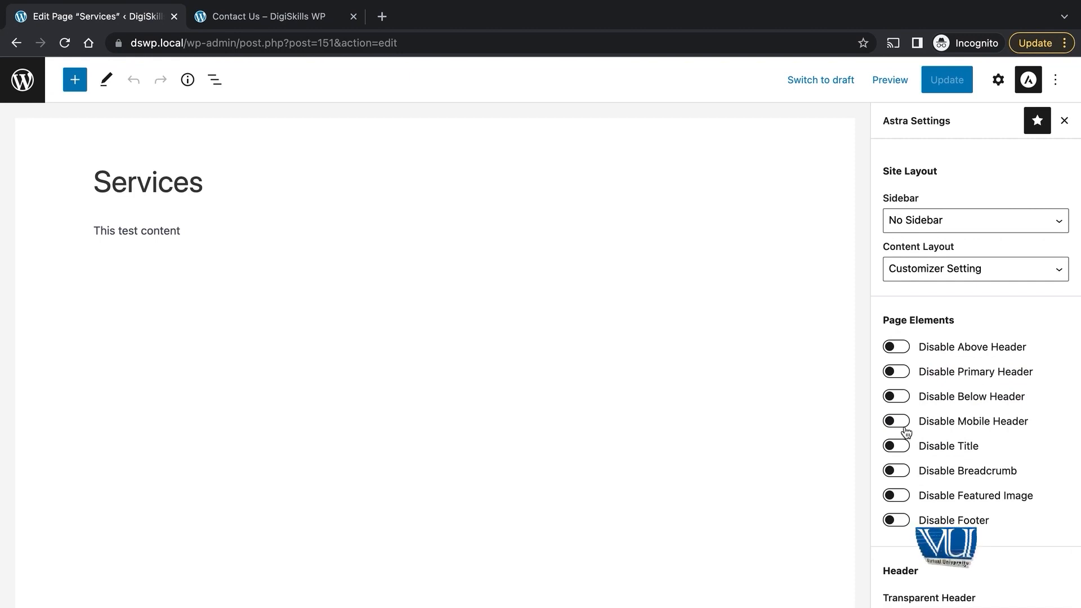
click(997, 80)
scroll(963, 394, down, 5)
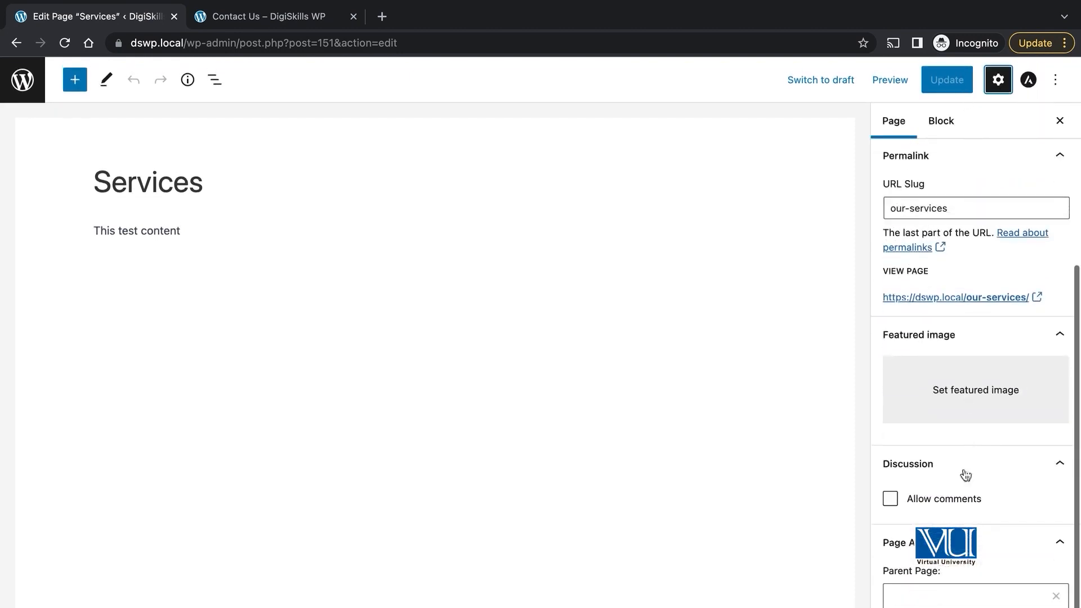
click(998, 80)
click(997, 81)
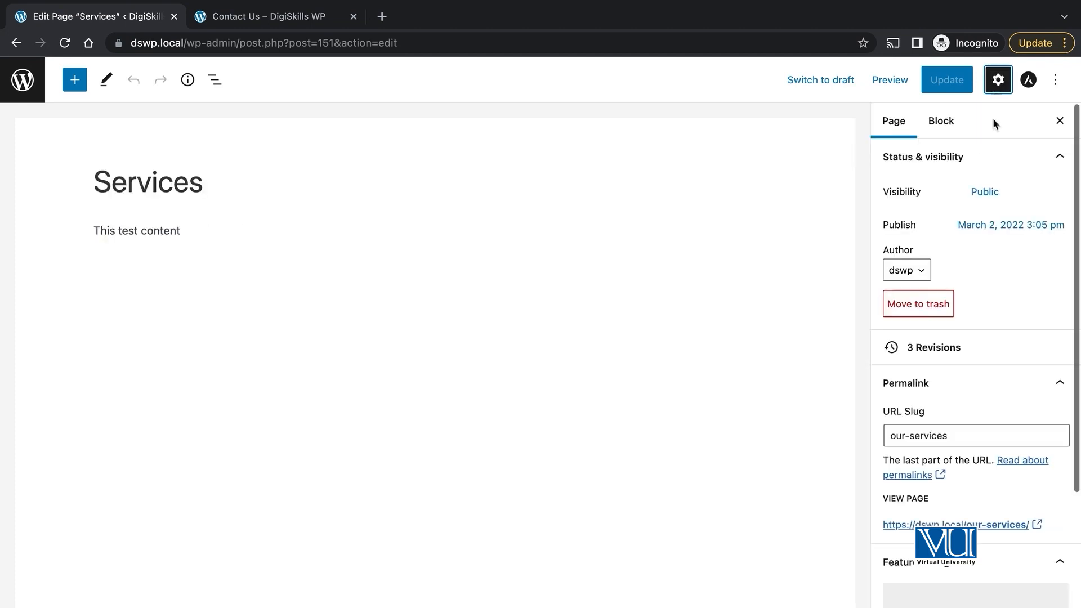
scroll(1015, 257, down, 3)
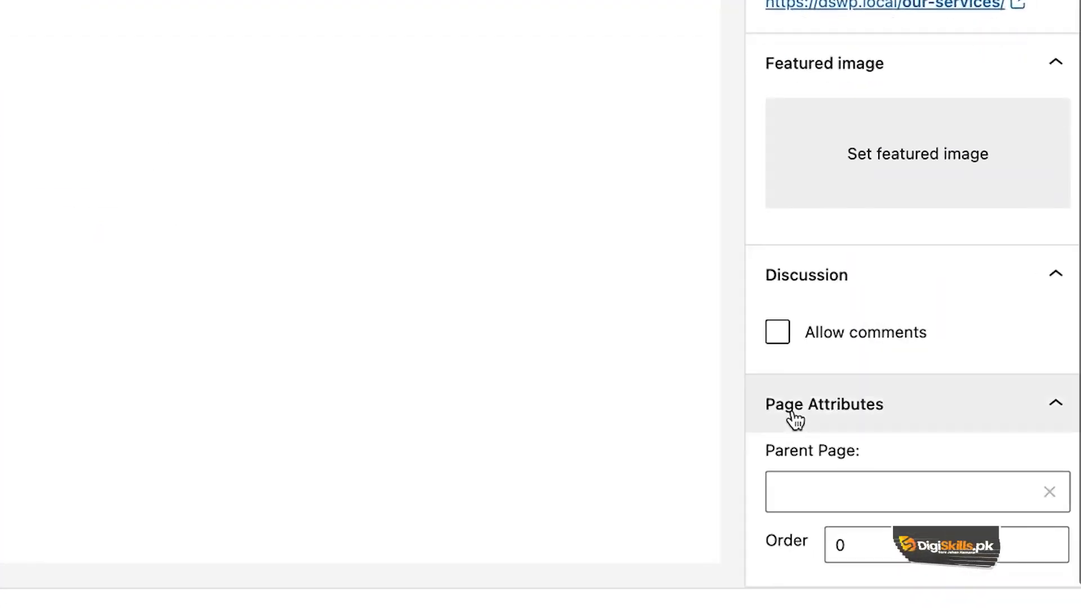
Set About as the parent page of Services and update the page
click(852, 490)
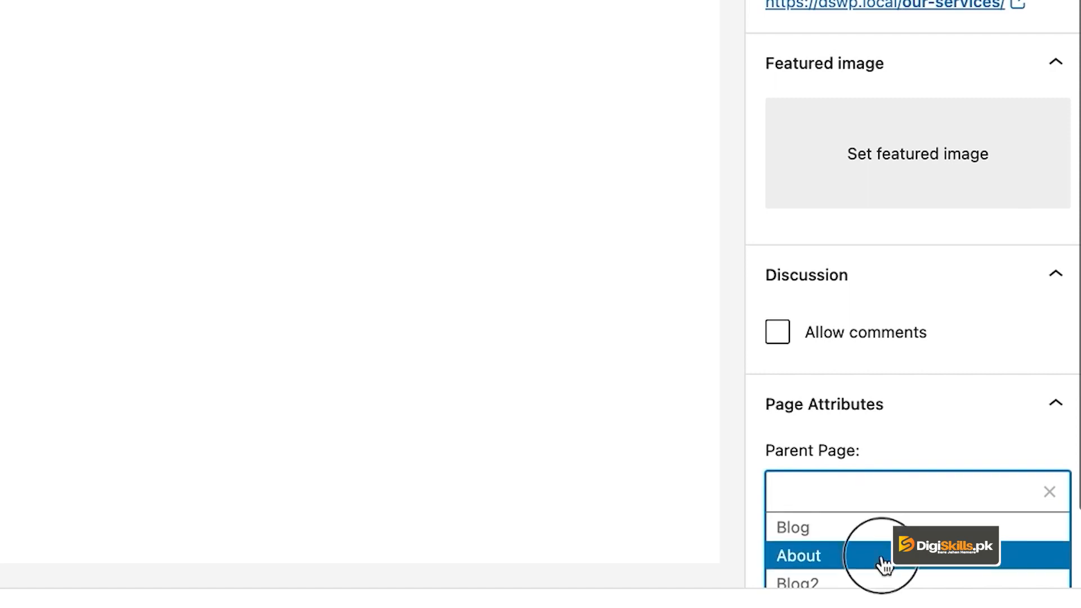
click(884, 557)
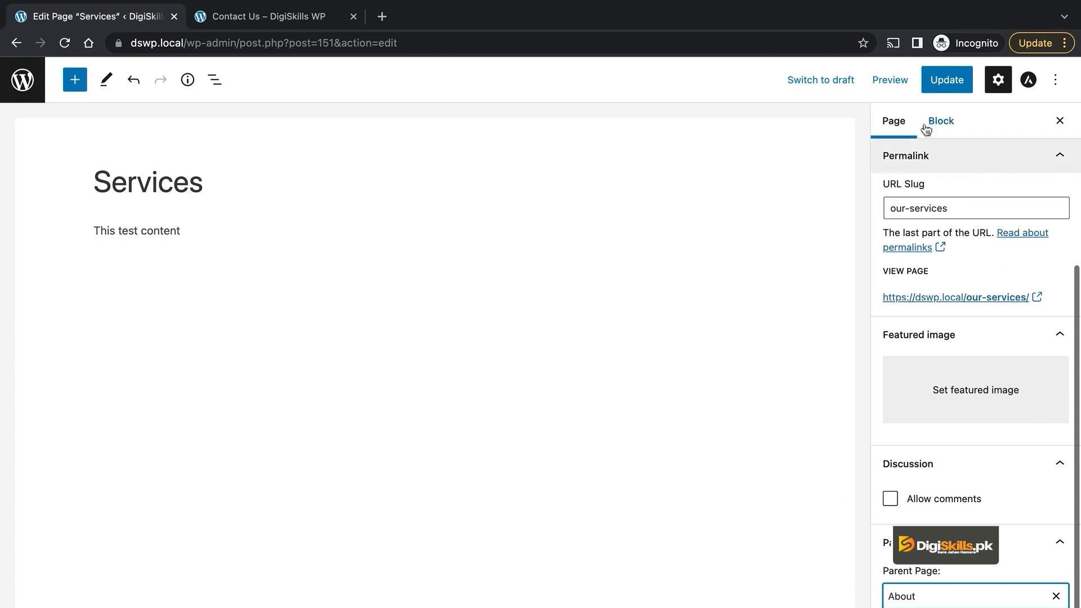
click(952, 79)
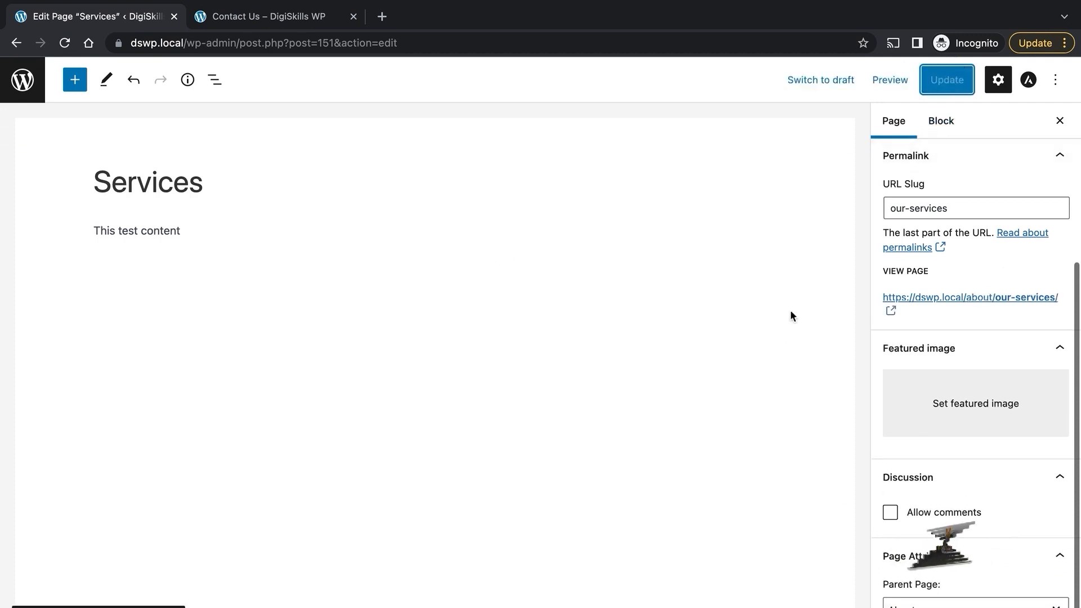
View the Services page live, examine the parent and page slugs in its address, and return to the page editor
click(978, 297)
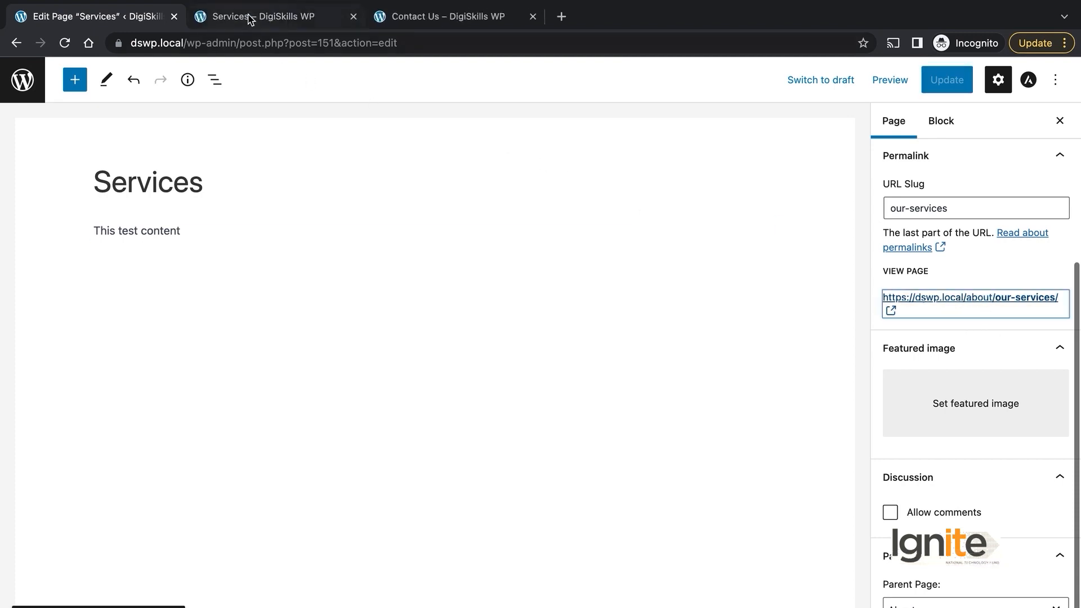
click(251, 20)
double_click(209, 44)
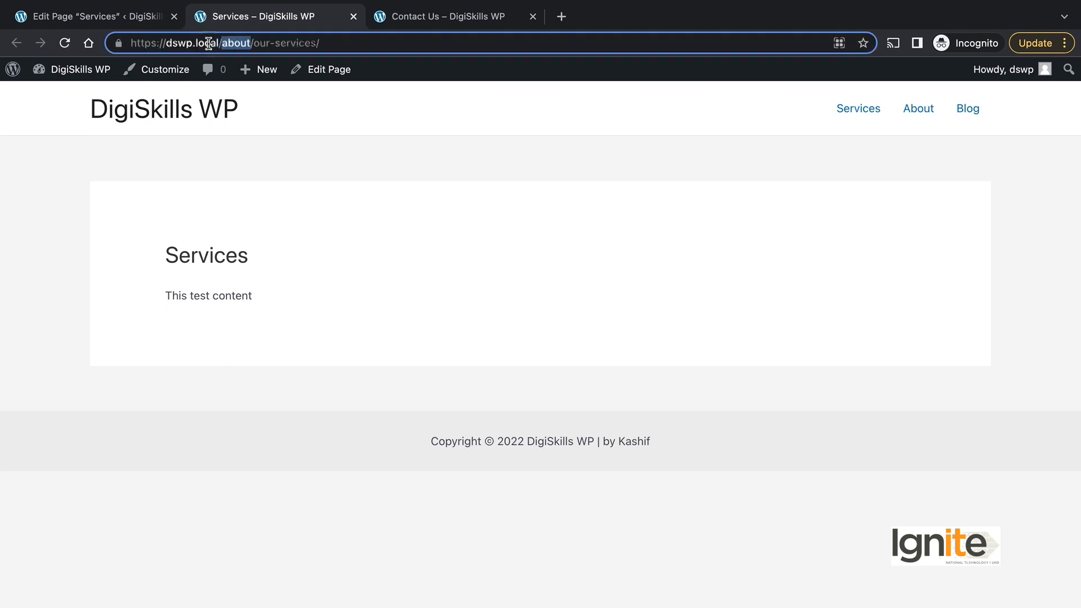
click(337, 157)
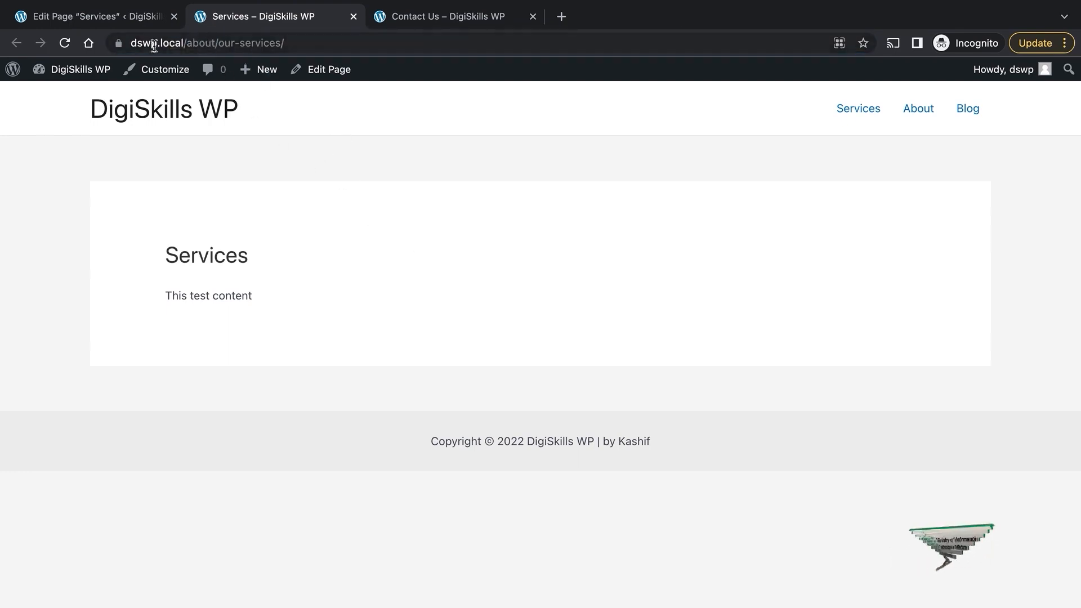
click(197, 45)
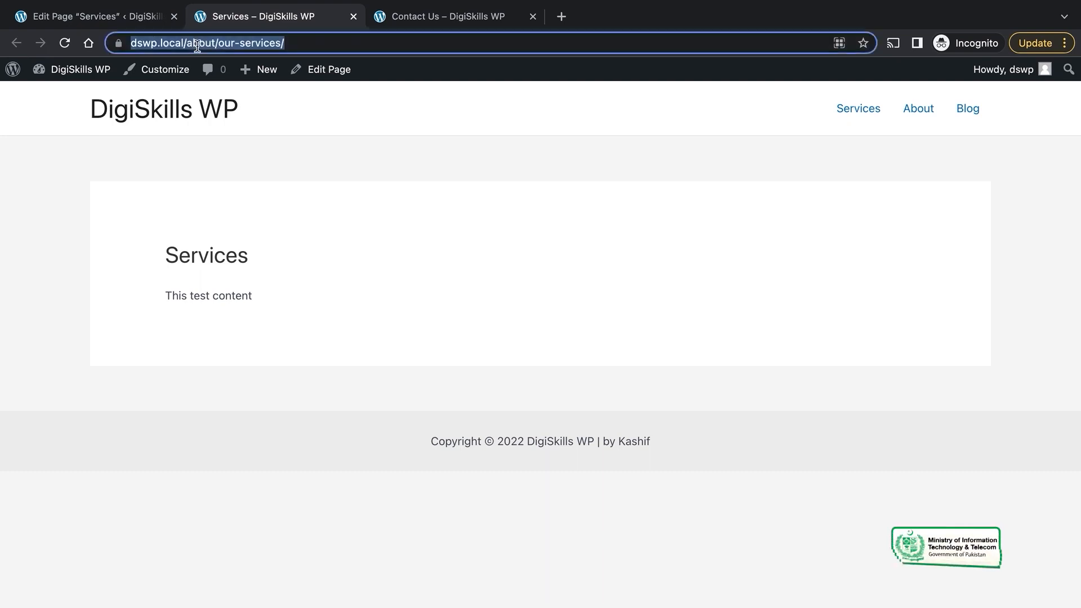
click(200, 44)
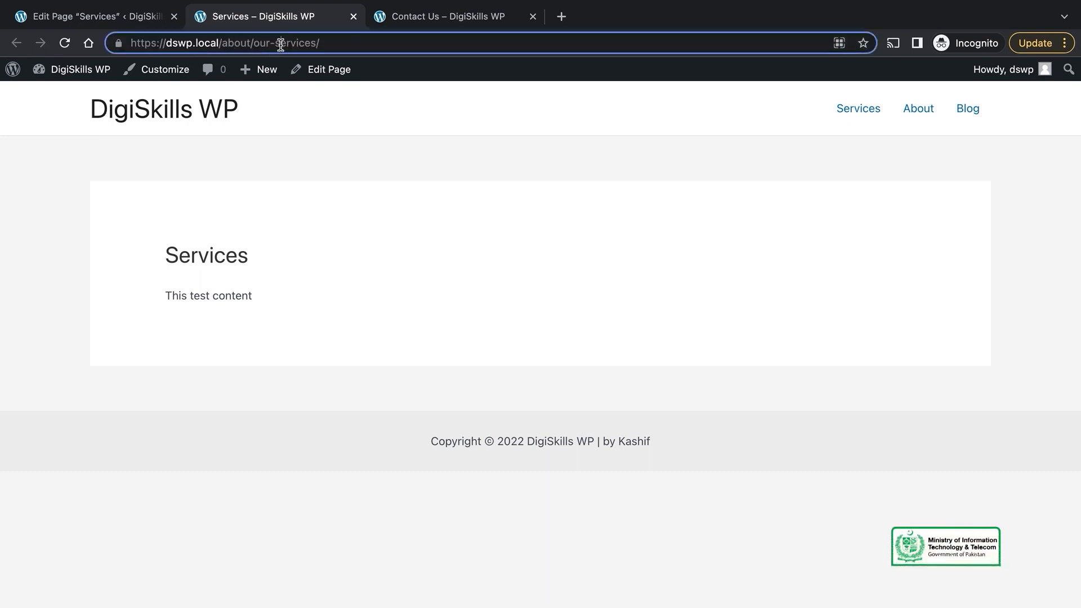
drag(259, 43, 335, 48)
drag(262, 44, 328, 48)
click(398, 186)
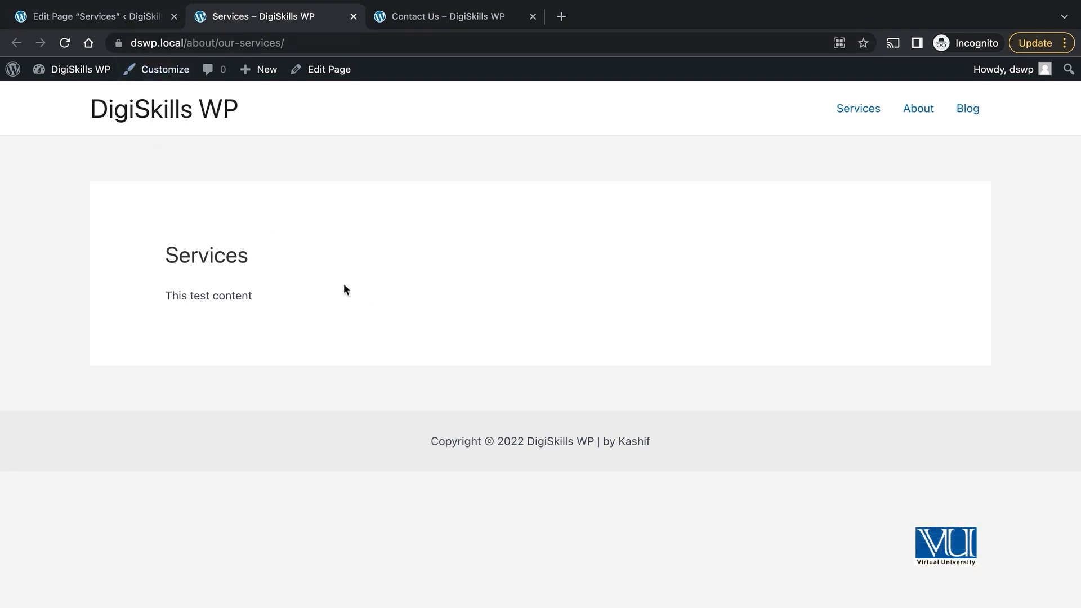
drag(220, 42, 303, 45)
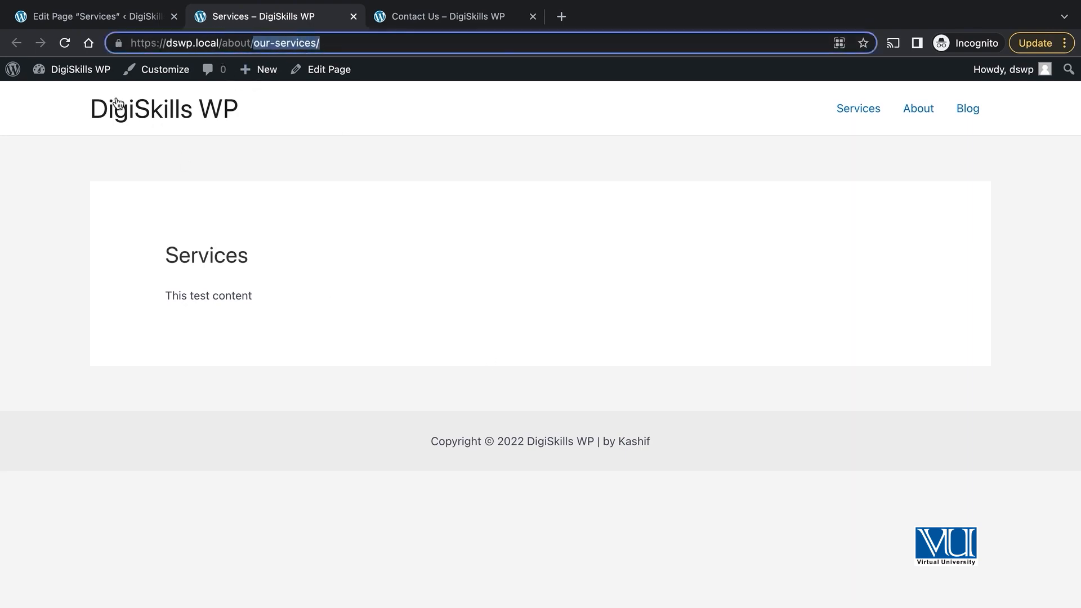
click(163, 117)
click(140, 15)
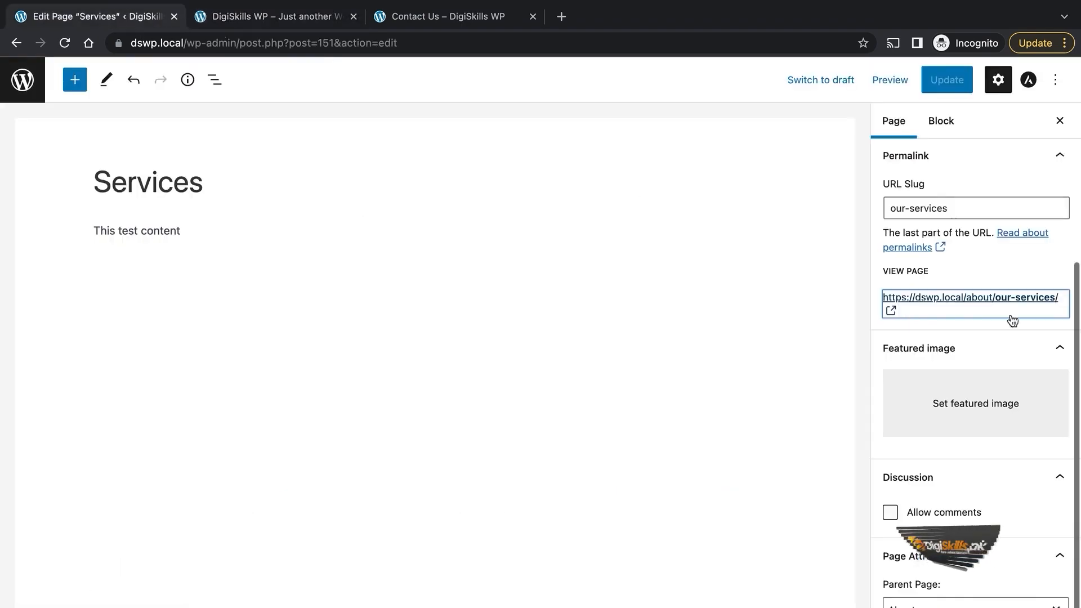
Try allowing comments on the Services page and switch the option back off
scroll(1011, 320, down, 1)
click(967, 503)
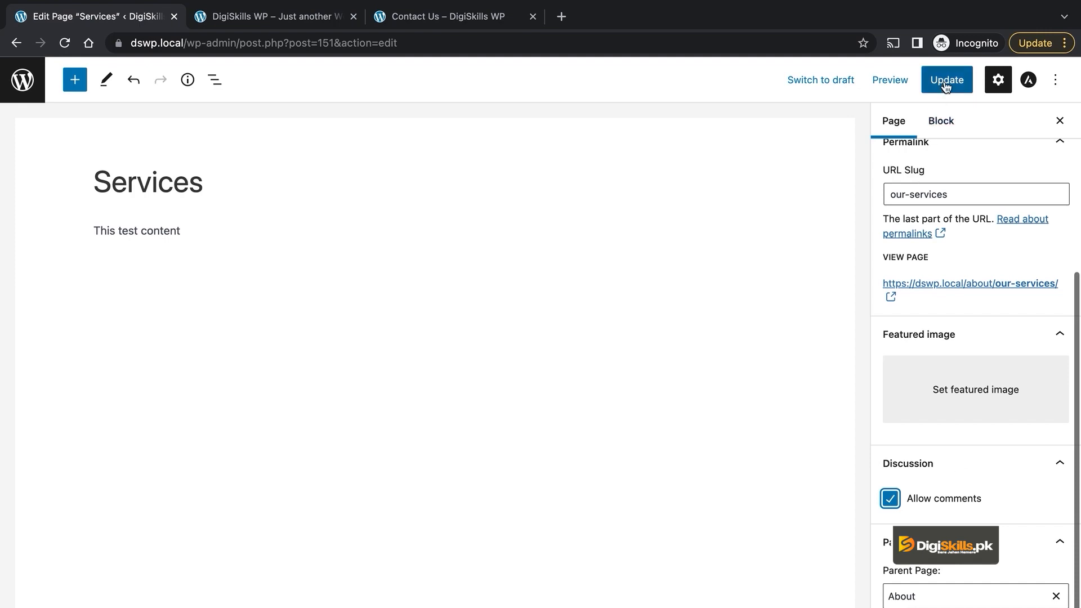
click(936, 499)
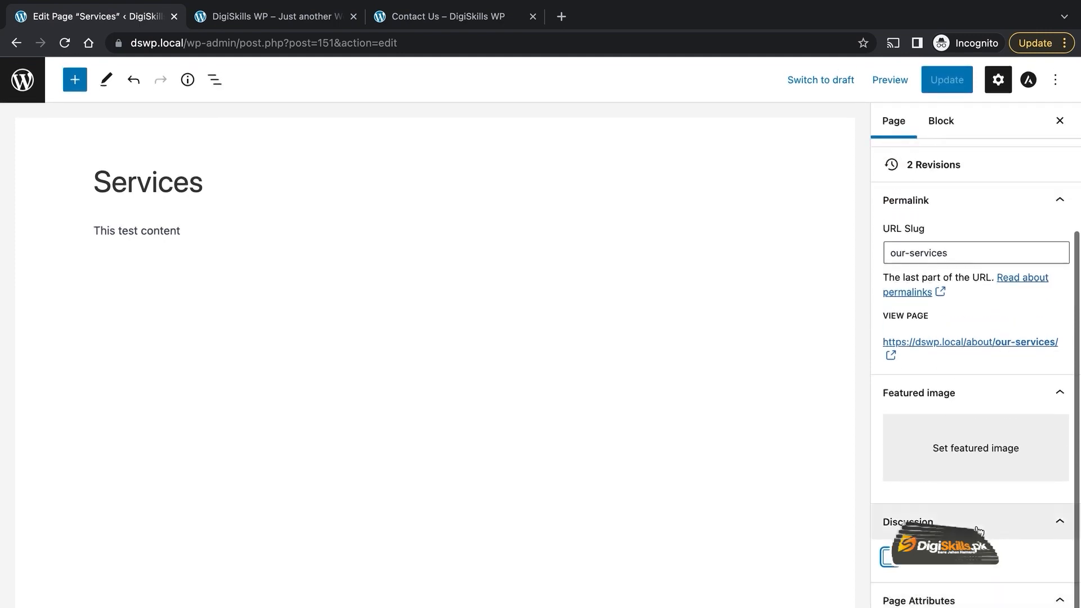
Review the visibility and publish date options of the Services page, closing the date picker at the end
scroll(978, 531, up, 3)
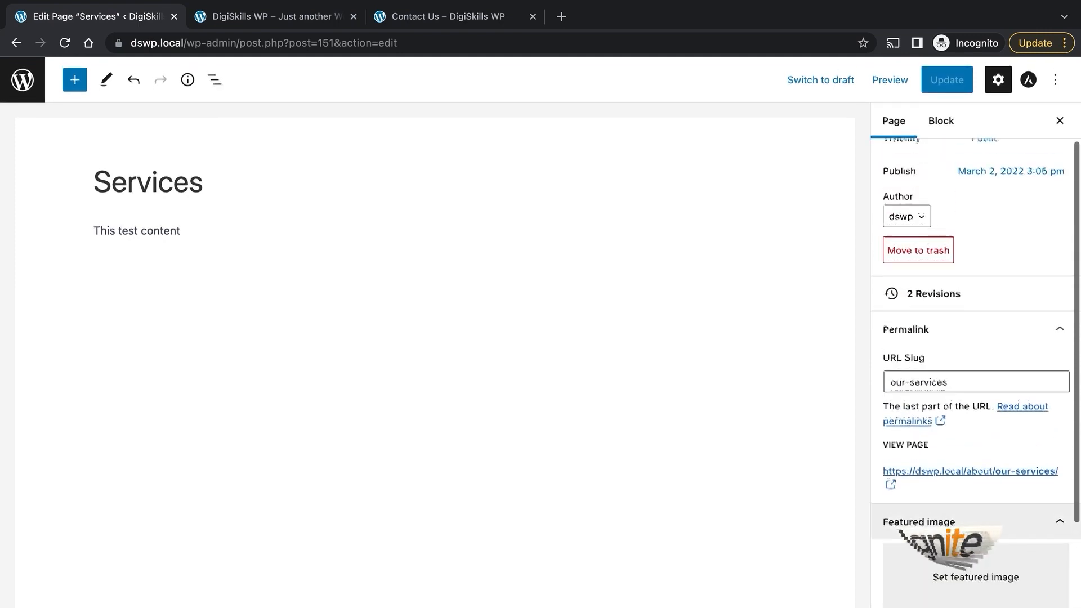
scroll(976, 371, up, 1)
scroll(1006, 342, down, 5)
scroll(1004, 340, up, 5)
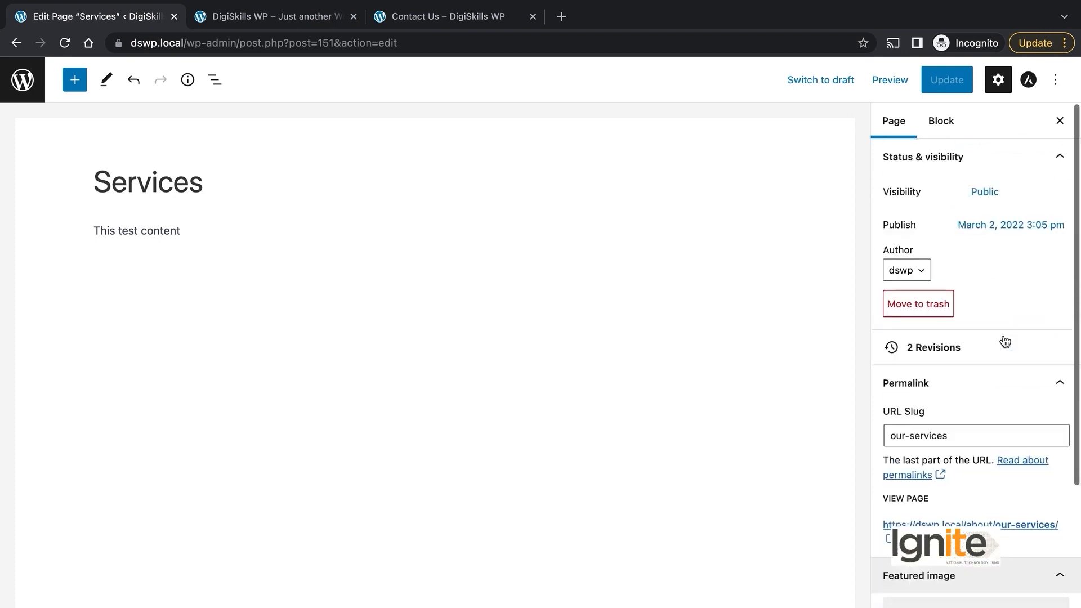
click(983, 194)
click(984, 196)
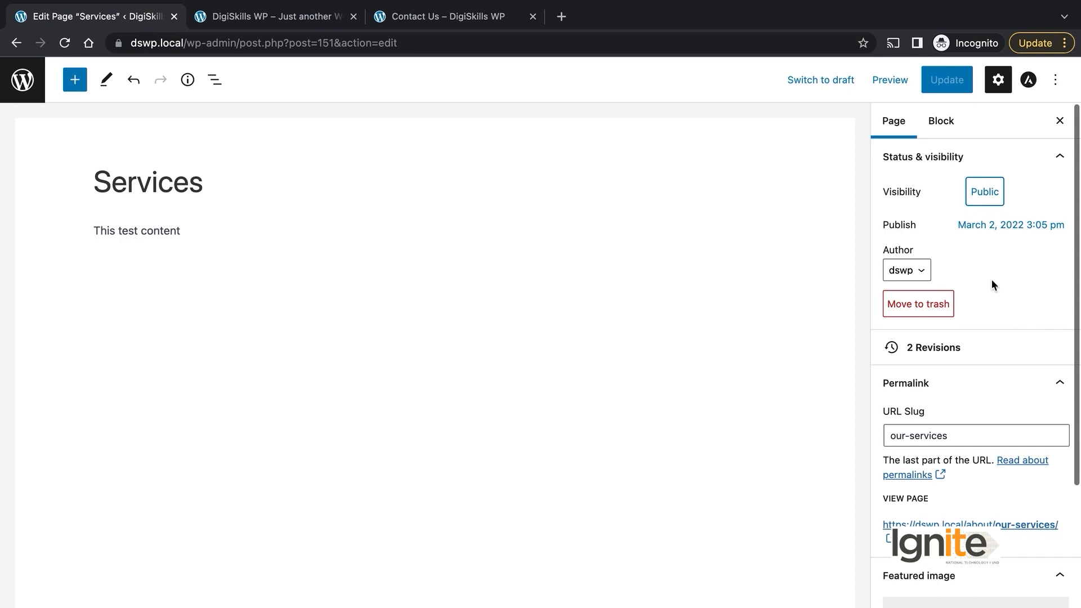
click(994, 230)
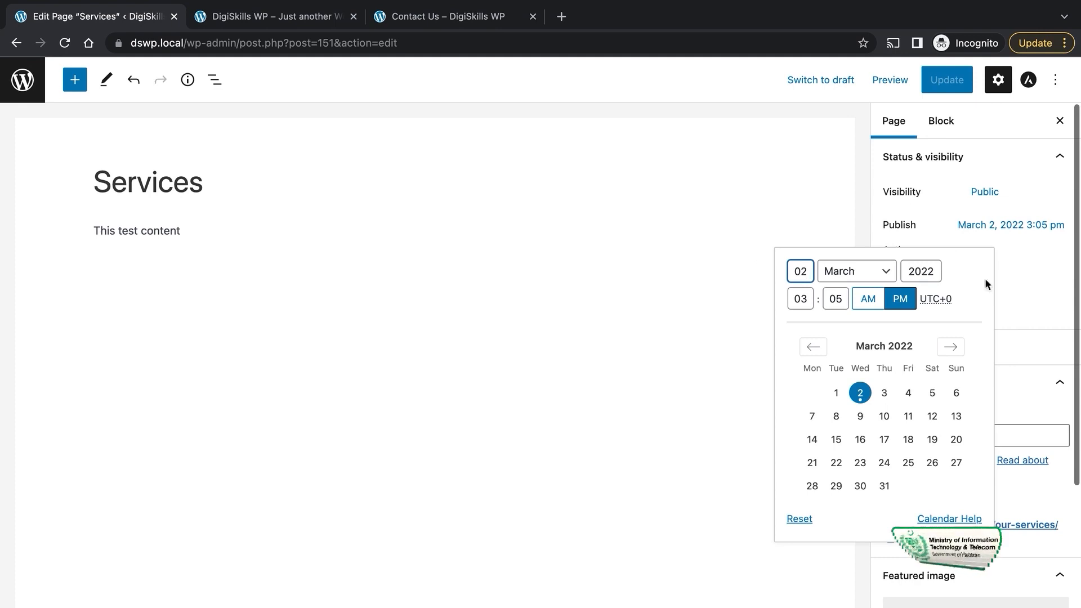
click(609, 224)
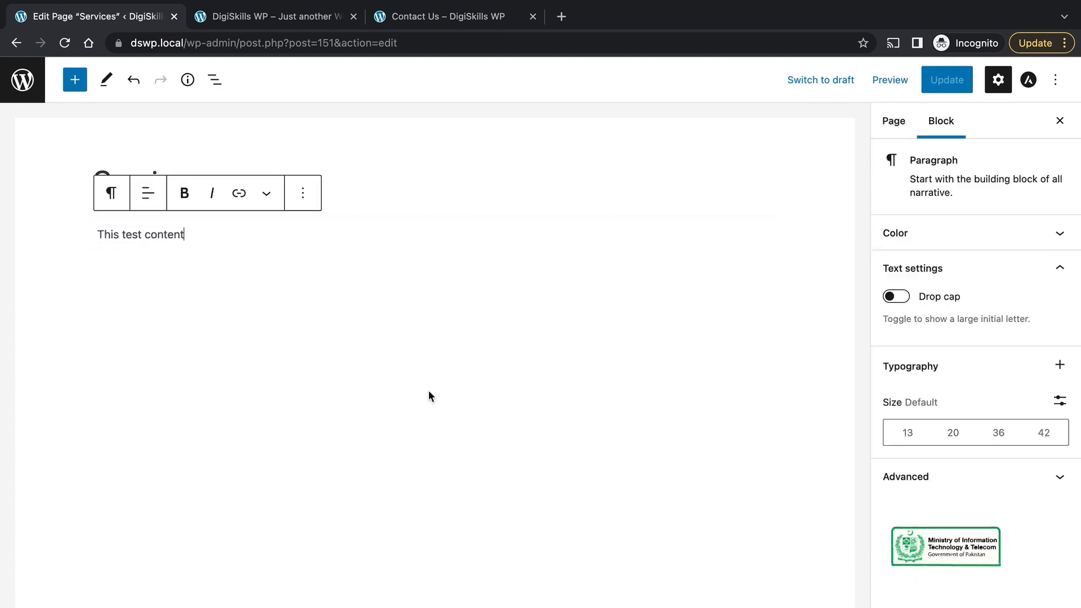